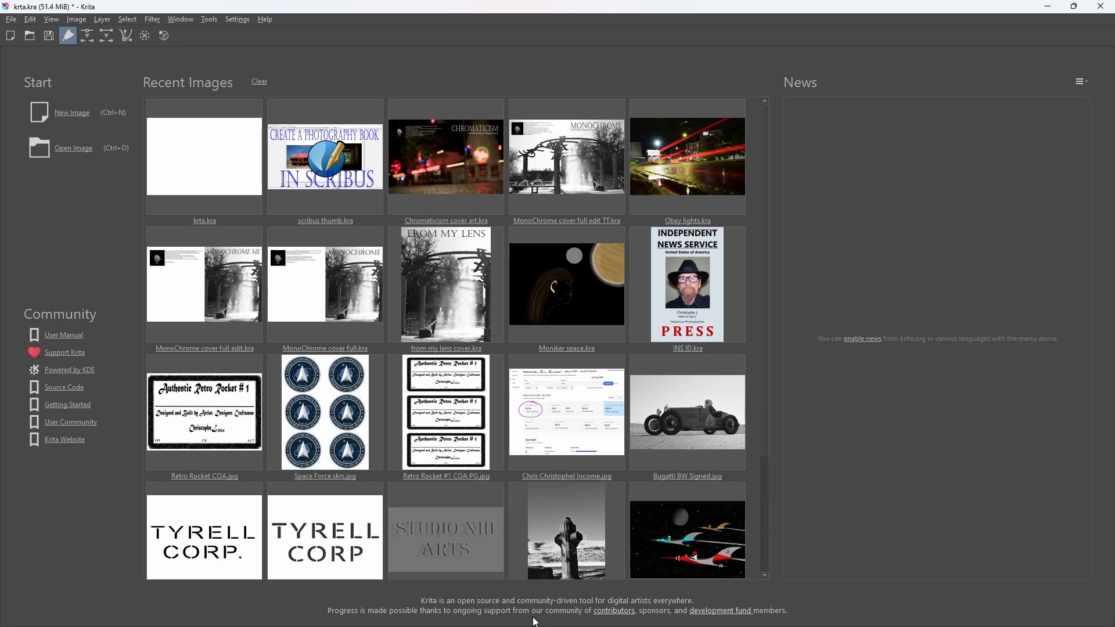
# - Create a custom document with width and height units set to inches, sized 18.54 by 12.42 inches at 240 pixels per inch
pyautogui.click(69, 116)
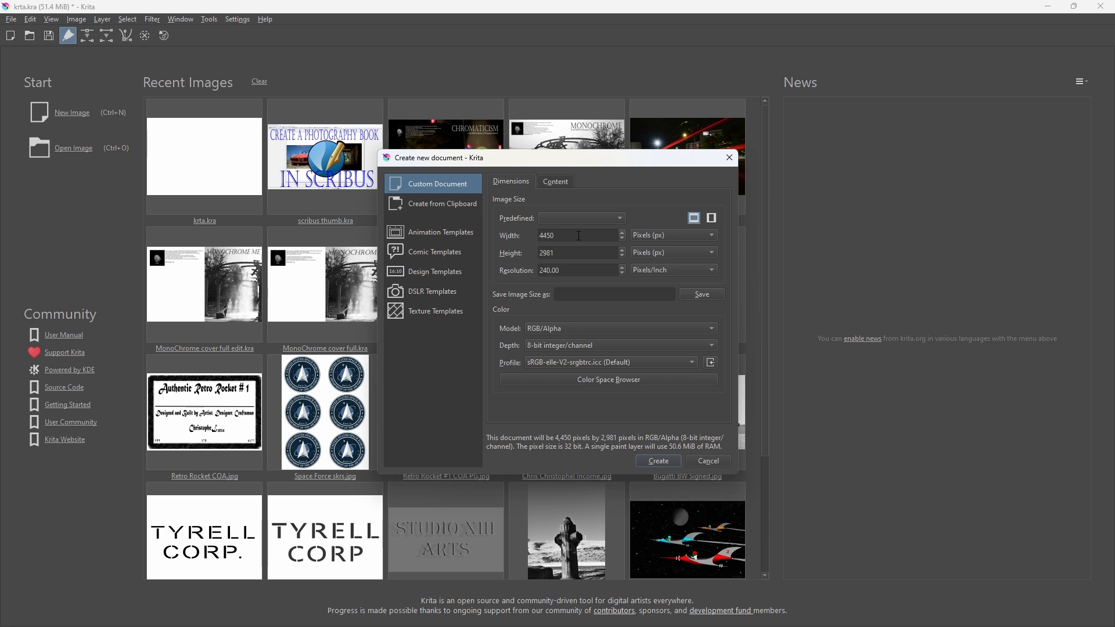
pyautogui.click(702, 240)
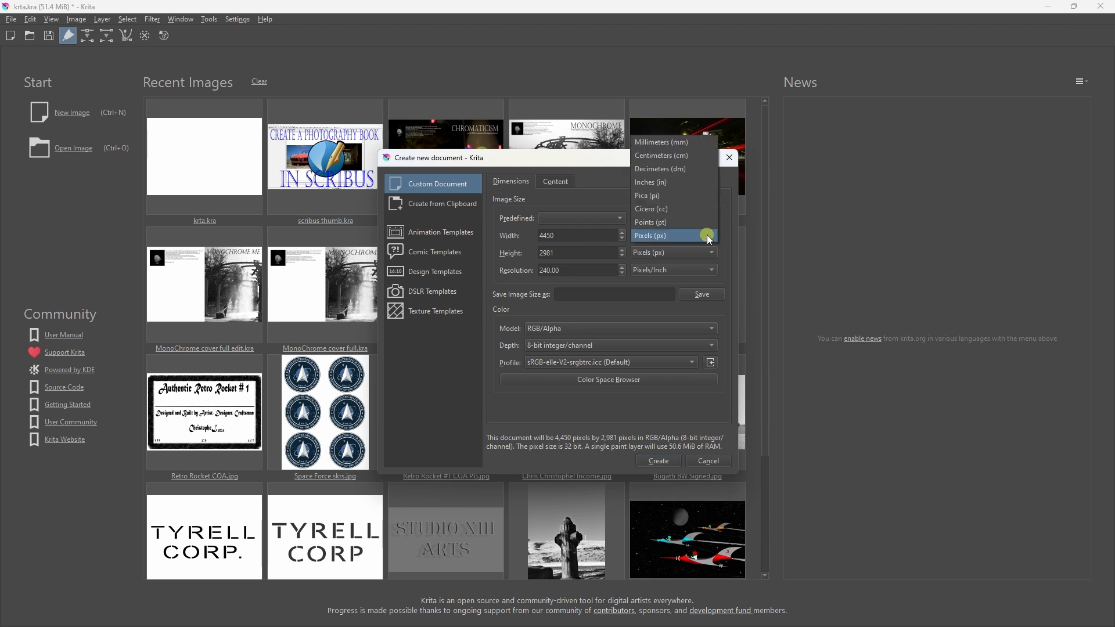
pyautogui.click(667, 182)
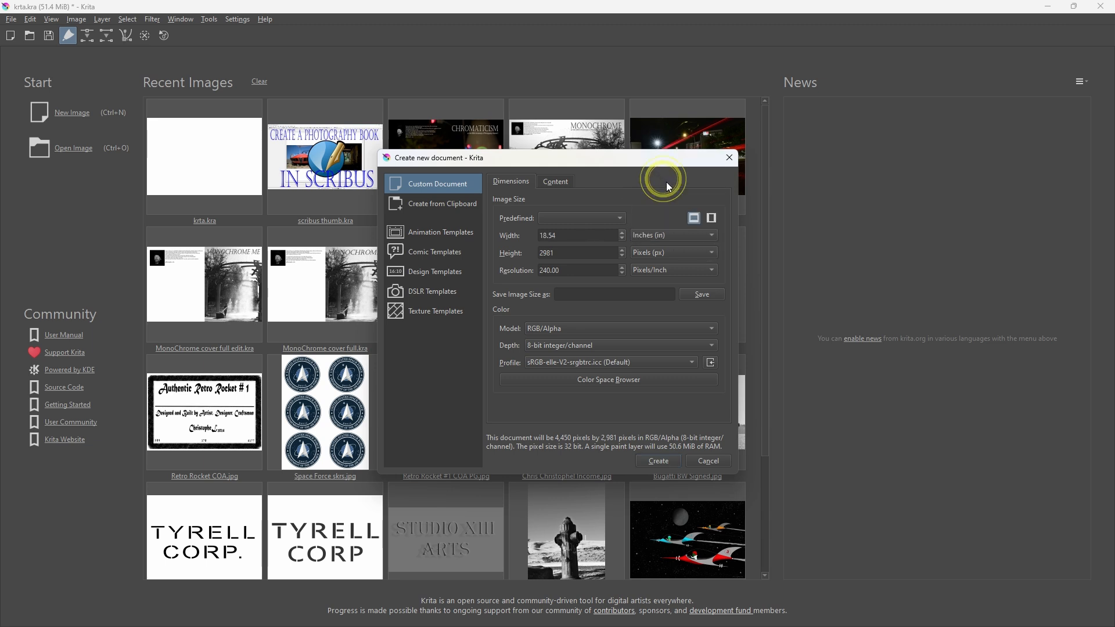
pyautogui.click(710, 251)
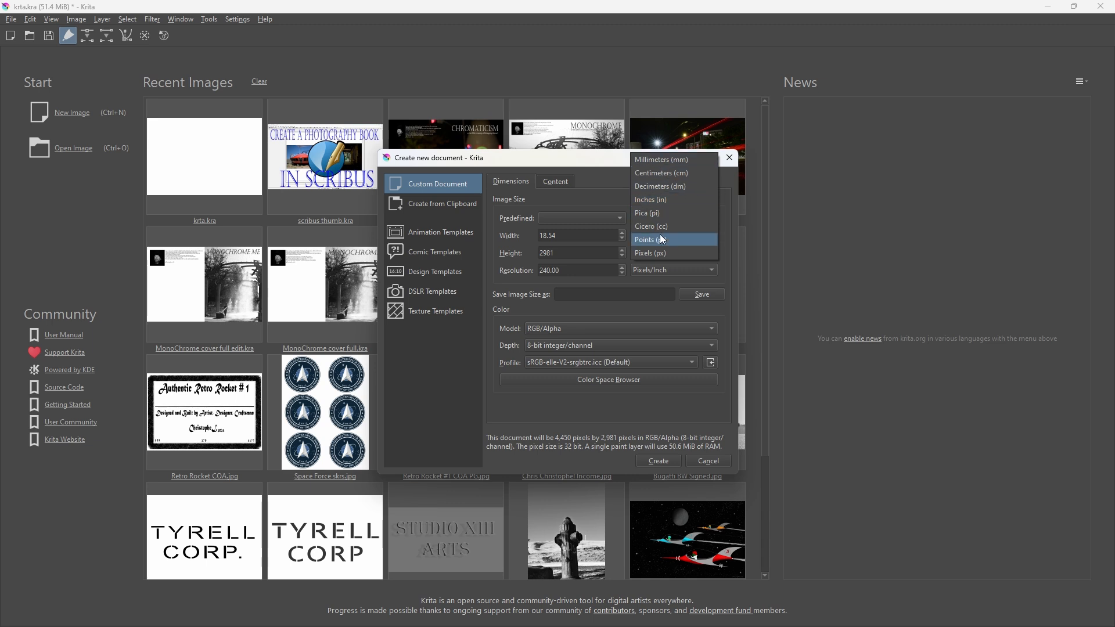
pyautogui.click(662, 201)
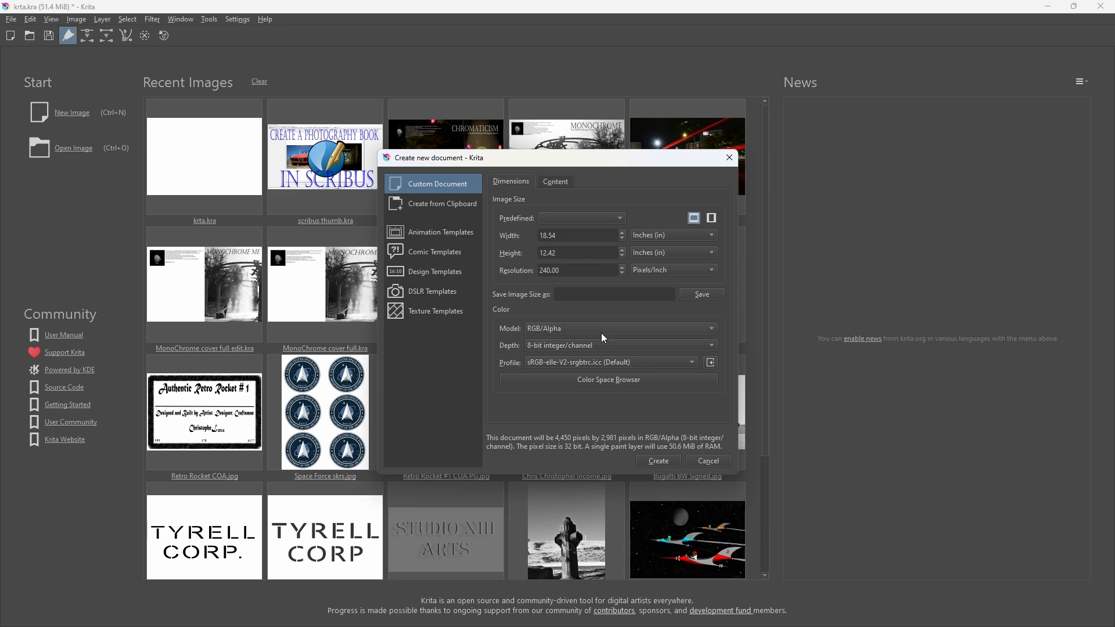
pyautogui.click(655, 459)
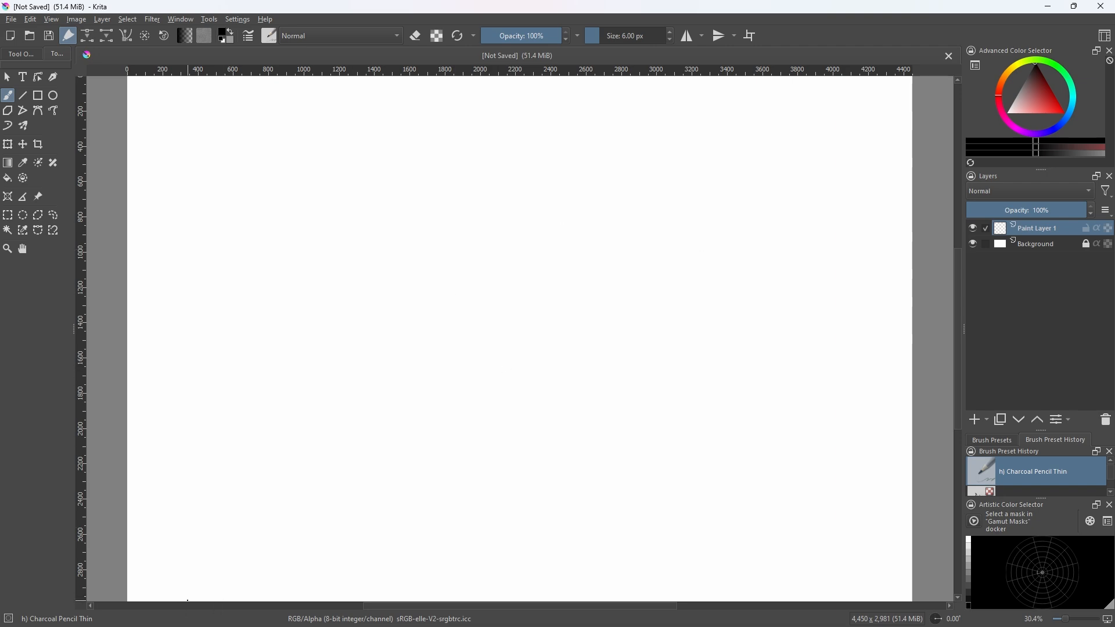
# - Bring up the CLC june 25 folder in File Explorer and shrink the Krita window so both windows are accessible
pyautogui.click(1049, 6)
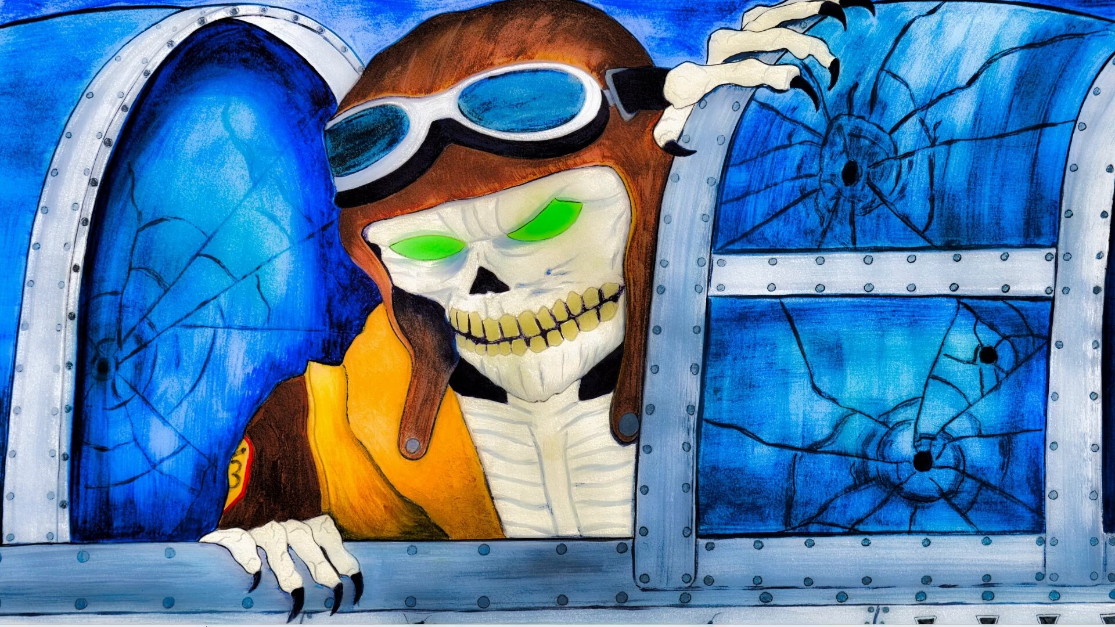
pyautogui.click(150, 622)
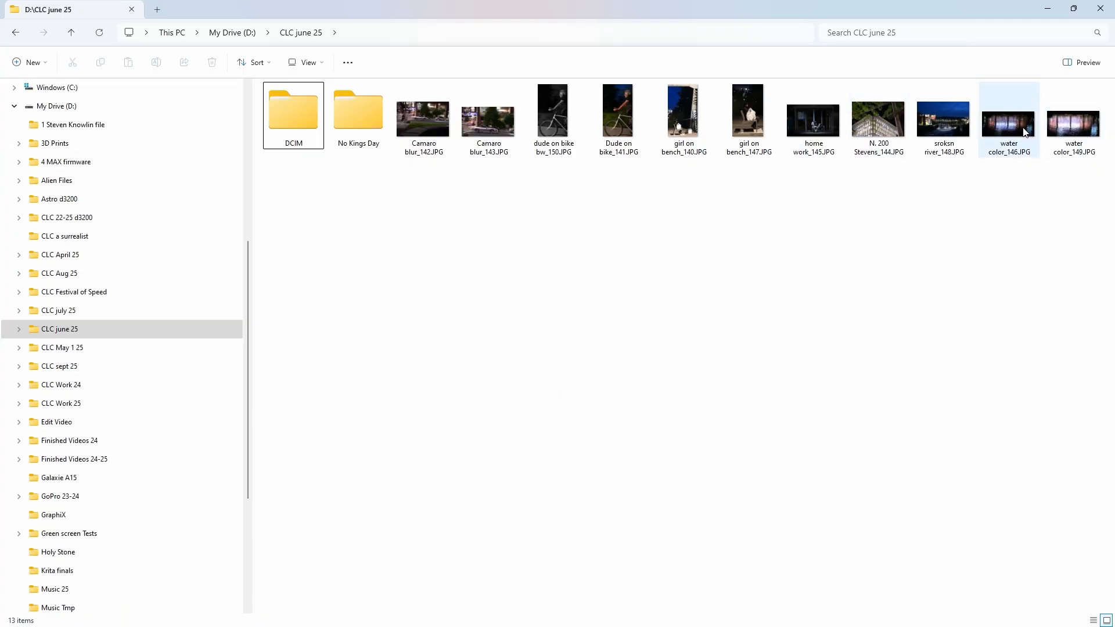
pyautogui.moveTo(1020, 128); pyautogui.dragTo(521, 623)
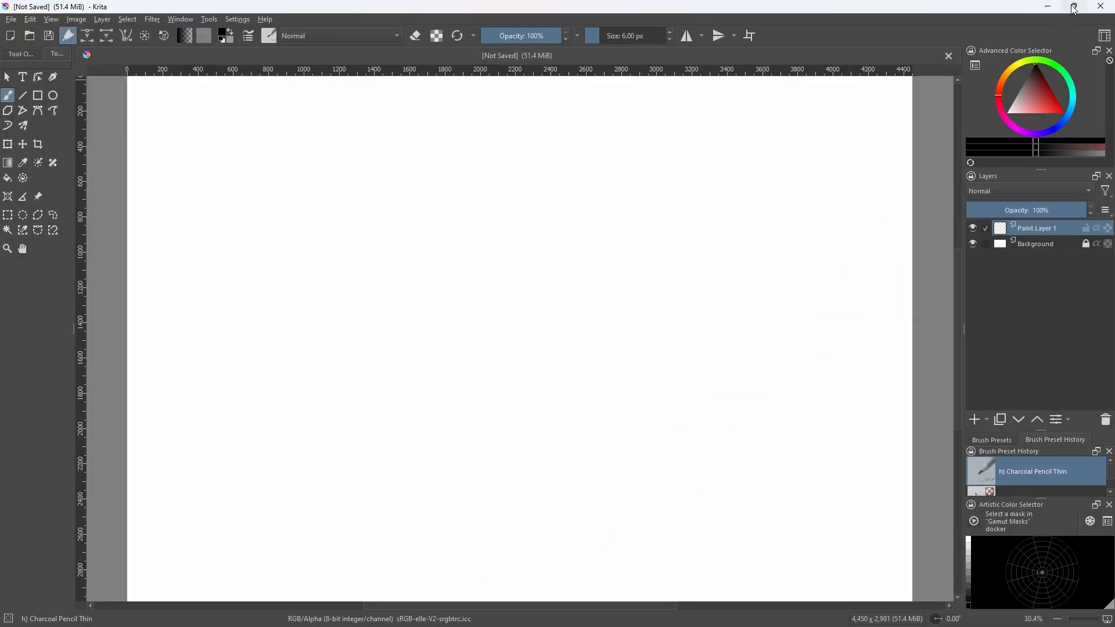
pyautogui.moveTo(1072, 8)
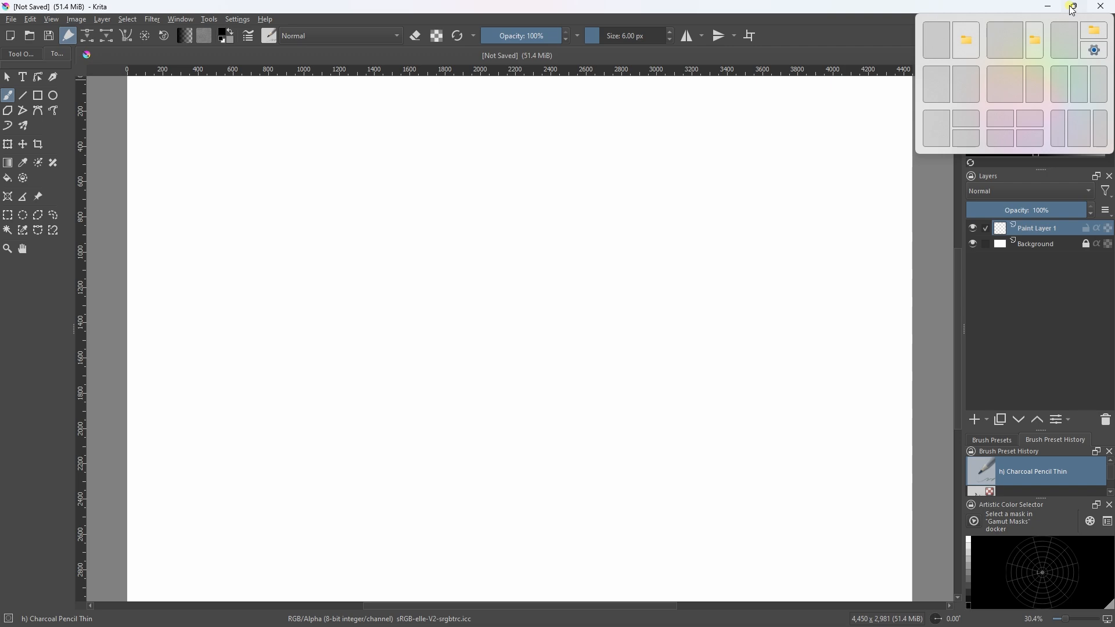
pyautogui.click(1073, 9)
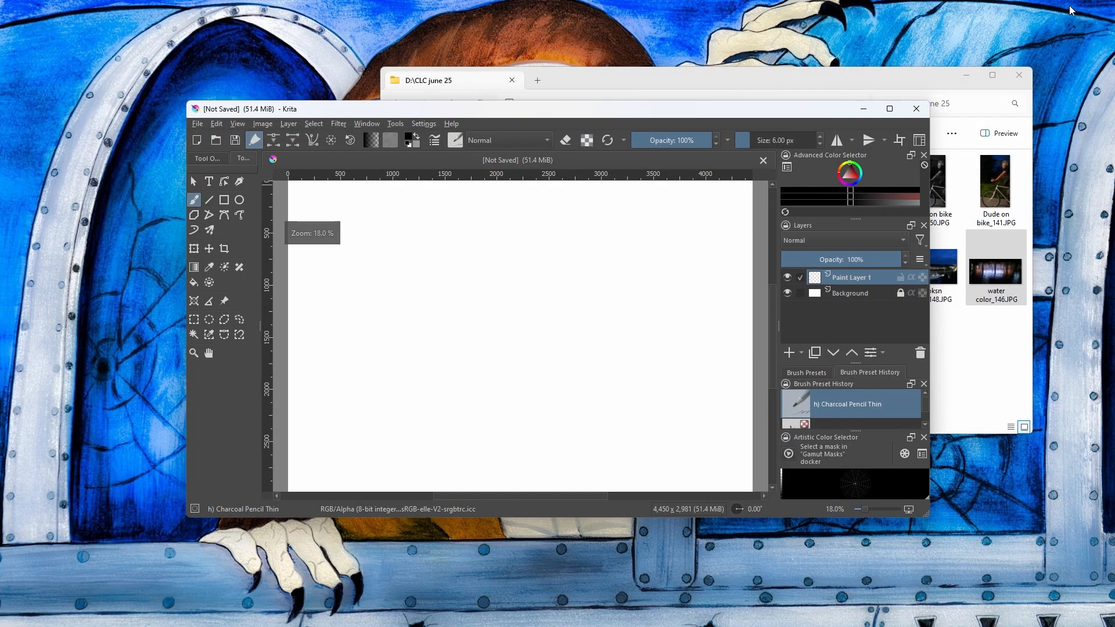
pyautogui.click(906, 87)
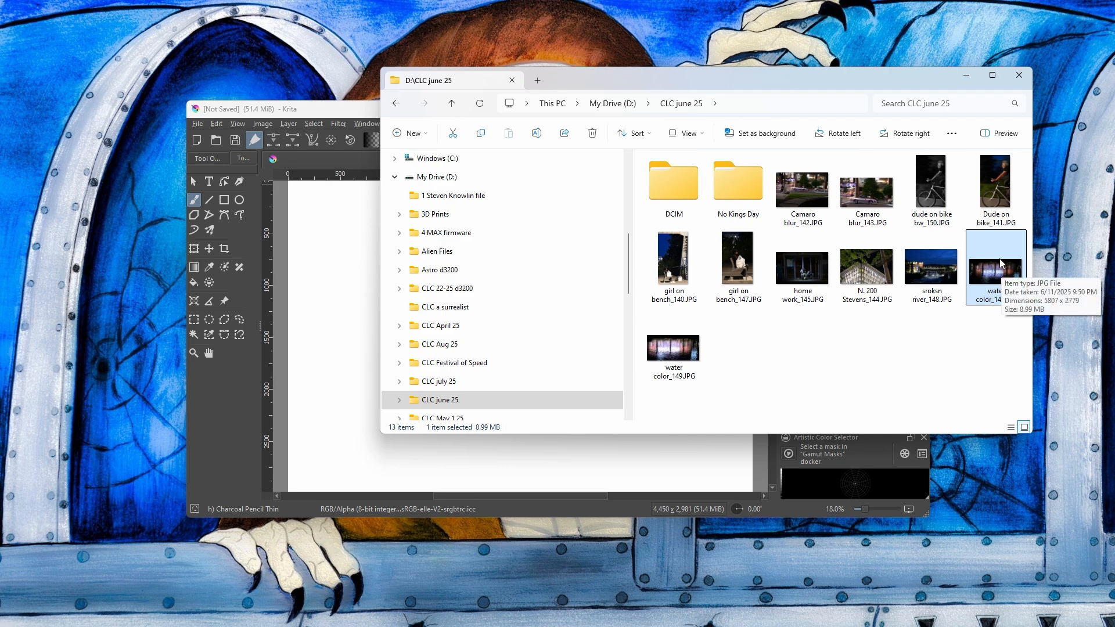
# - Insert water color_146.JPG from the folder into the Krita document as a new layer, and maximize Krita
pyautogui.moveTo(1003, 274); pyautogui.dragTo(338, 431)
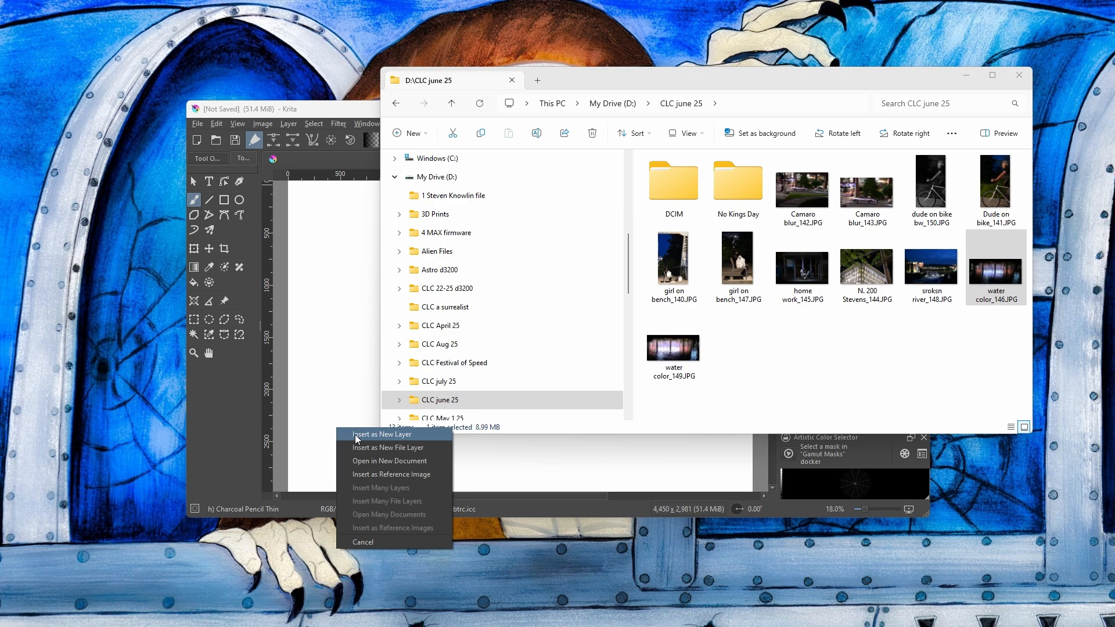
pyautogui.click(356, 439)
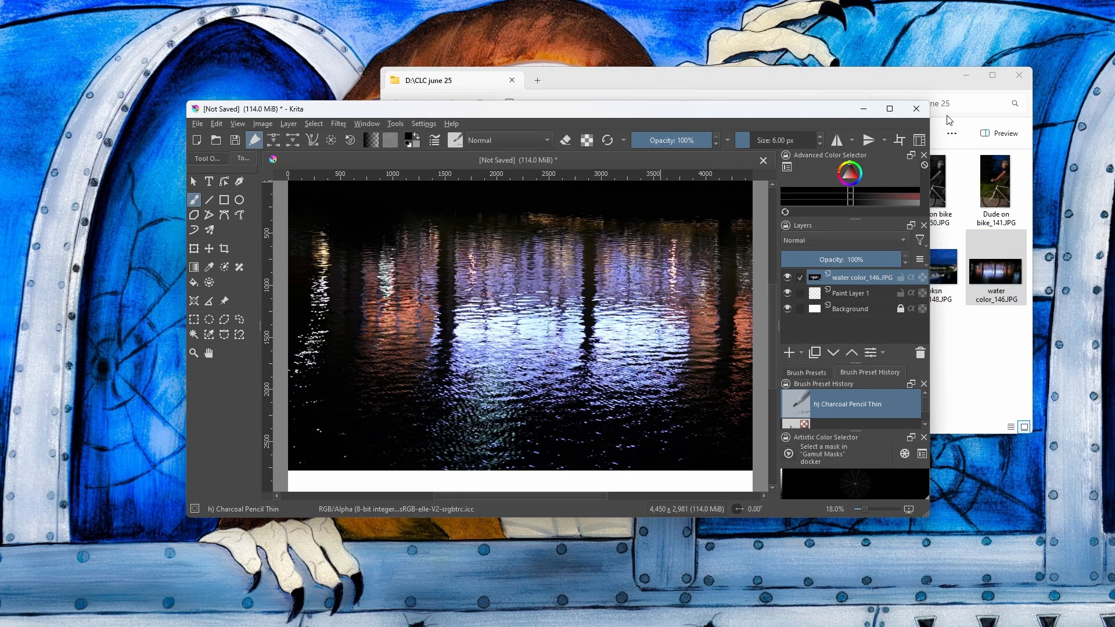
pyautogui.click(889, 109)
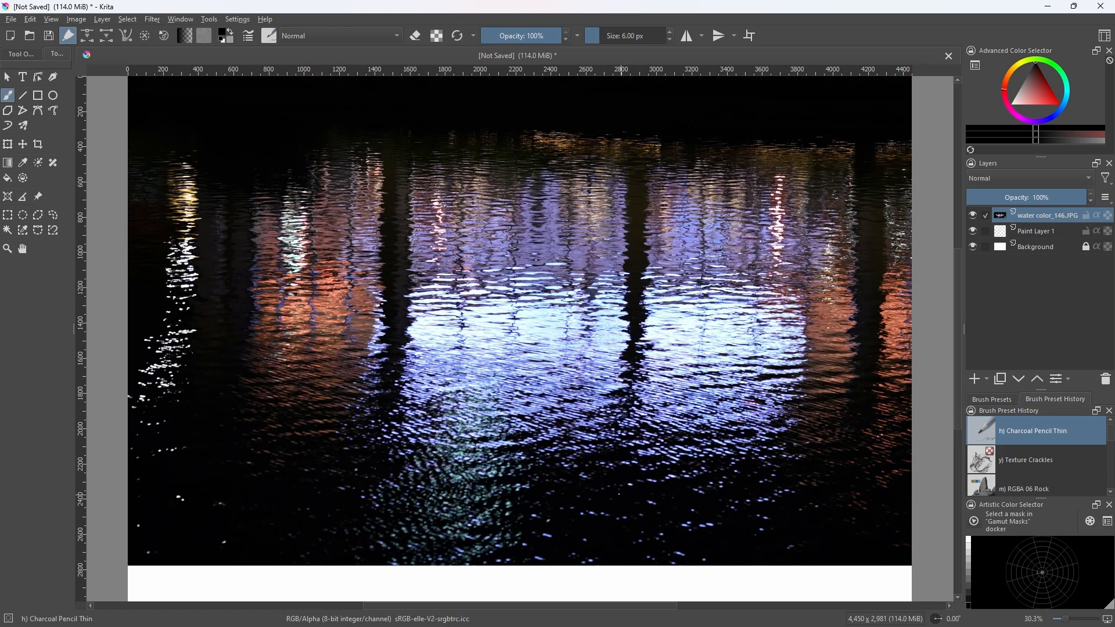
# - Scale the water color_146.JPG layer with the Transform tool so the whole photo fills the canvas exactly
pyautogui.scroll(-2, 612, 426)
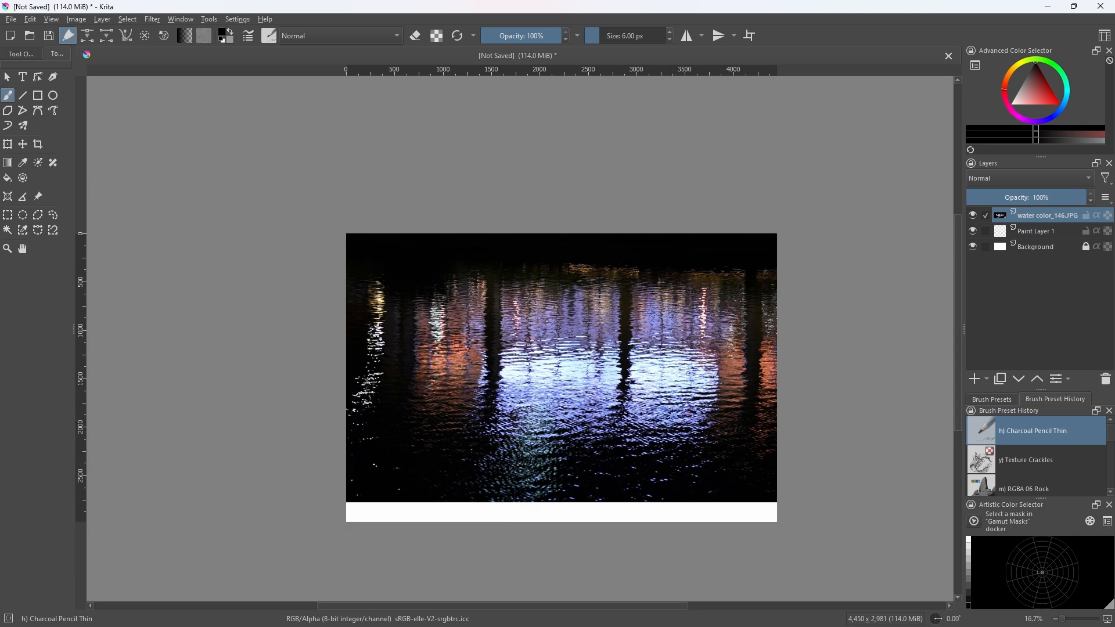
pyautogui.click(7, 145)
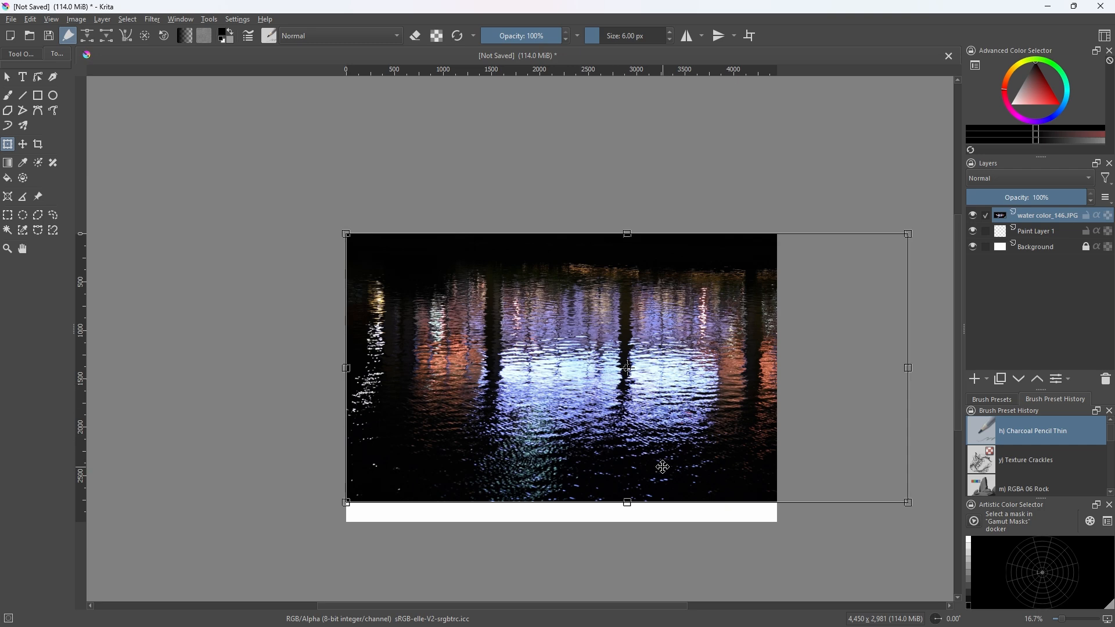
pyautogui.moveTo(910, 503); pyautogui.dragTo(778, 523)
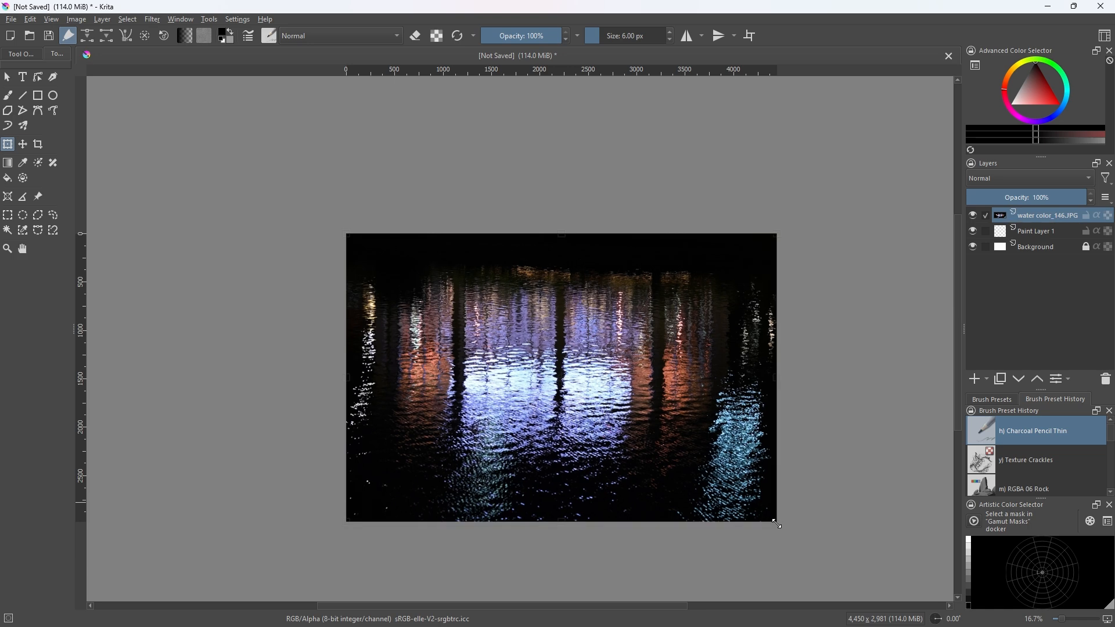
pyautogui.click(777, 523)
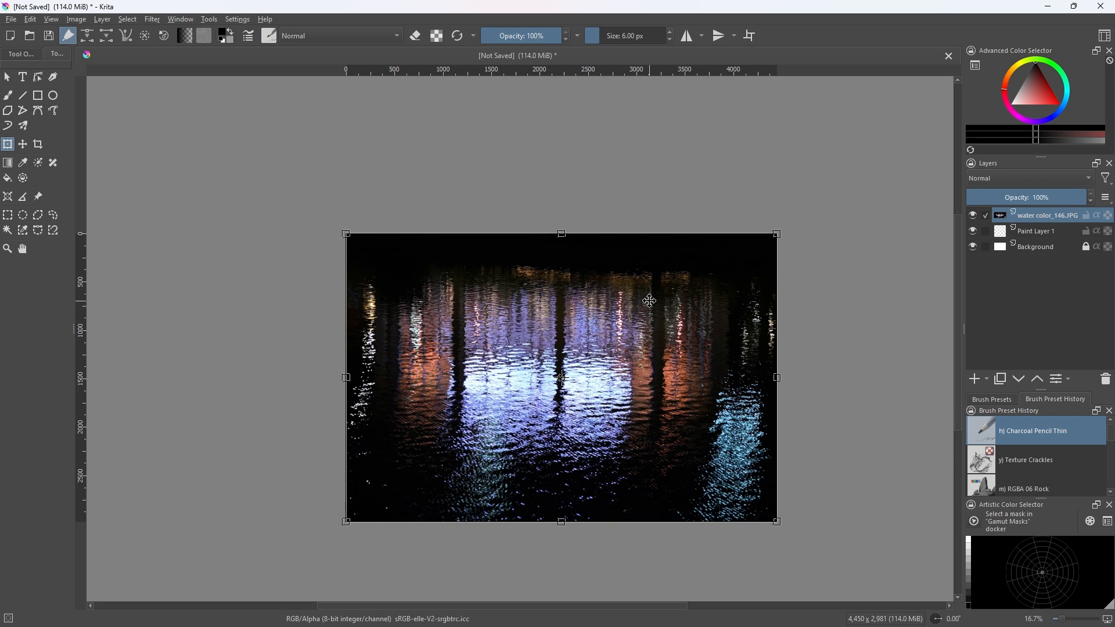
# - Switch to File Explorer and open CASE_LAMINATE_8.250x11.000_116_PREMIUM_WHITE_en_US inside My Books, Book Cover Templates
pyautogui.click(1074, 7)
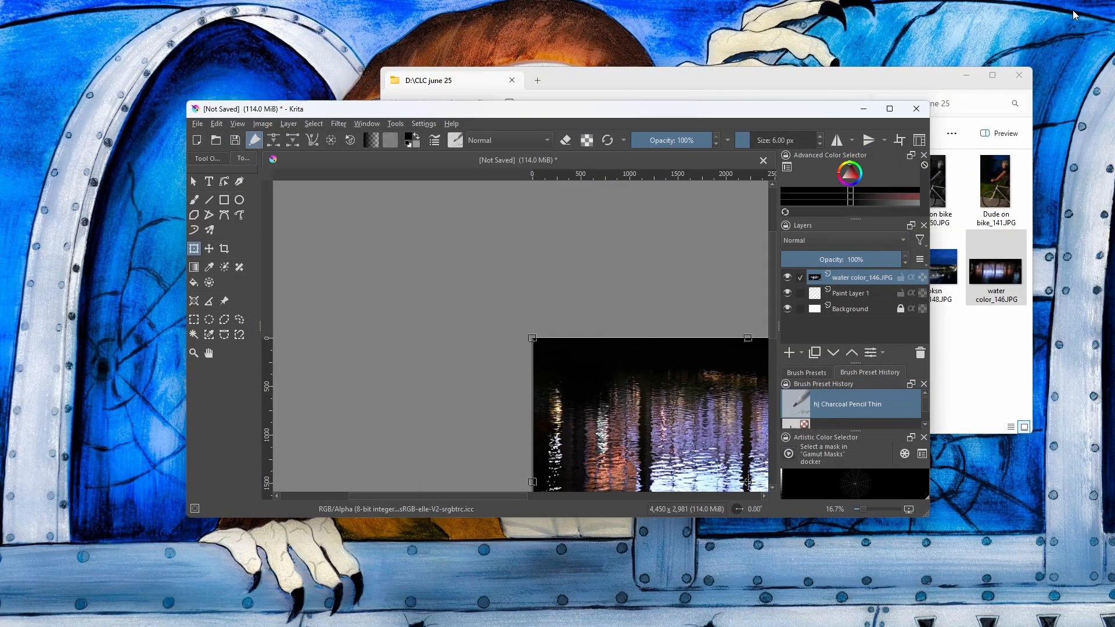
pyautogui.click(817, 87)
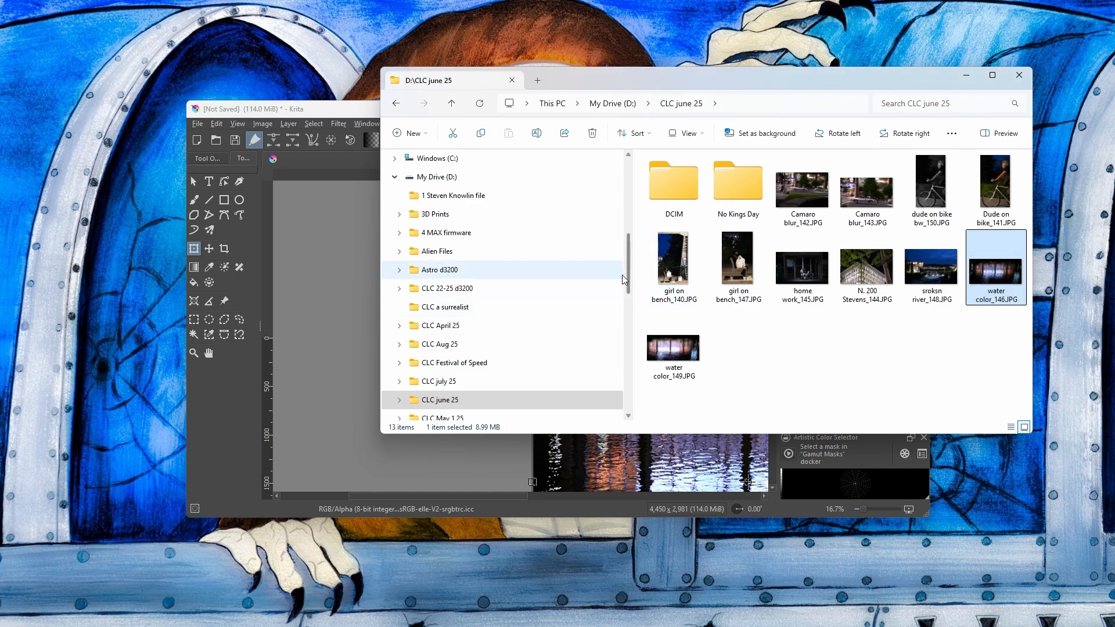
pyautogui.moveTo(628, 277); pyautogui.dragTo(614, 373)
pyautogui.click(398, 326)
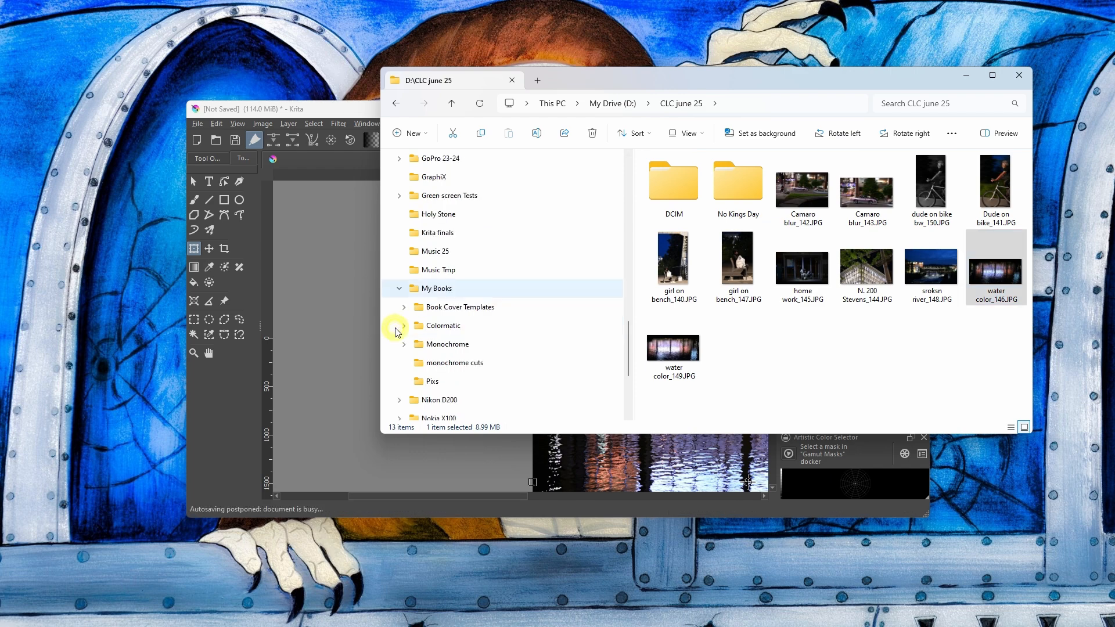
pyautogui.click(404, 307)
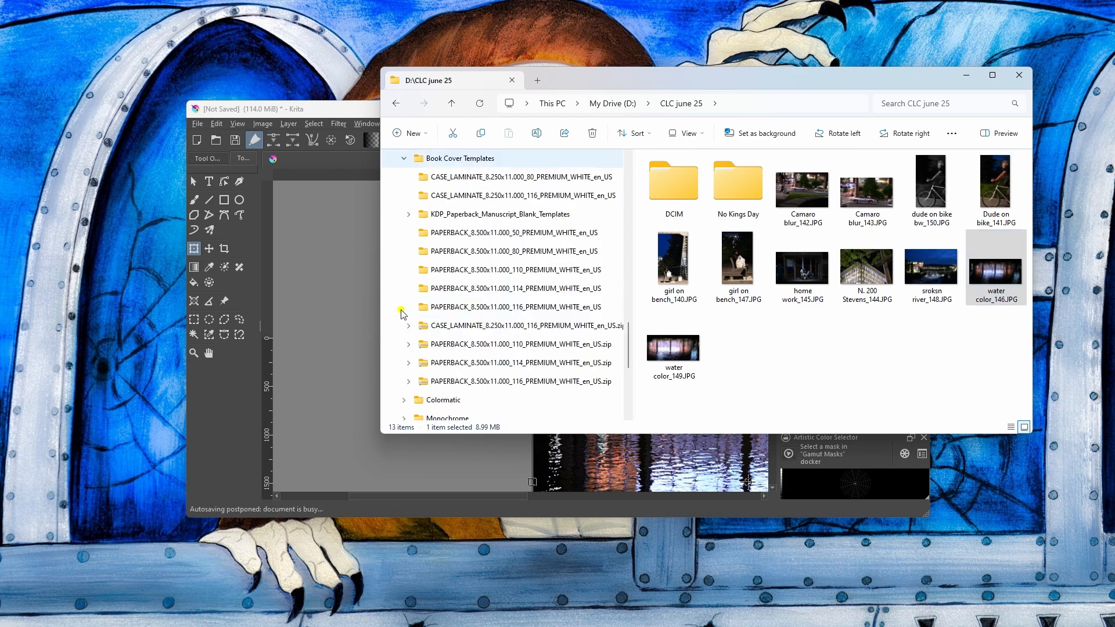
pyautogui.click(441, 307)
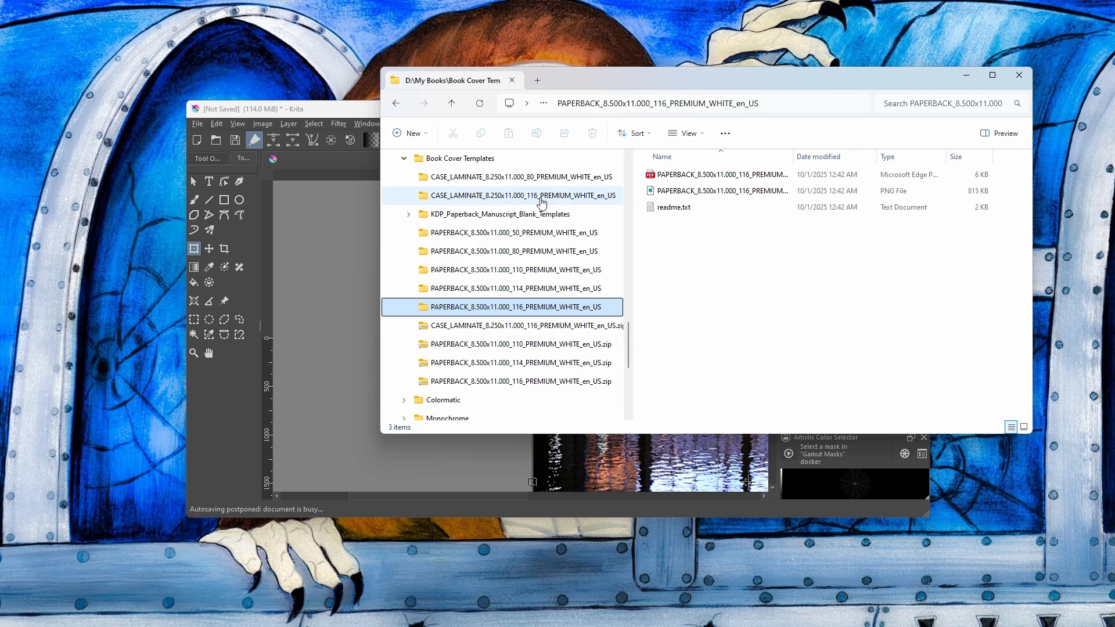
pyautogui.click(541, 198)
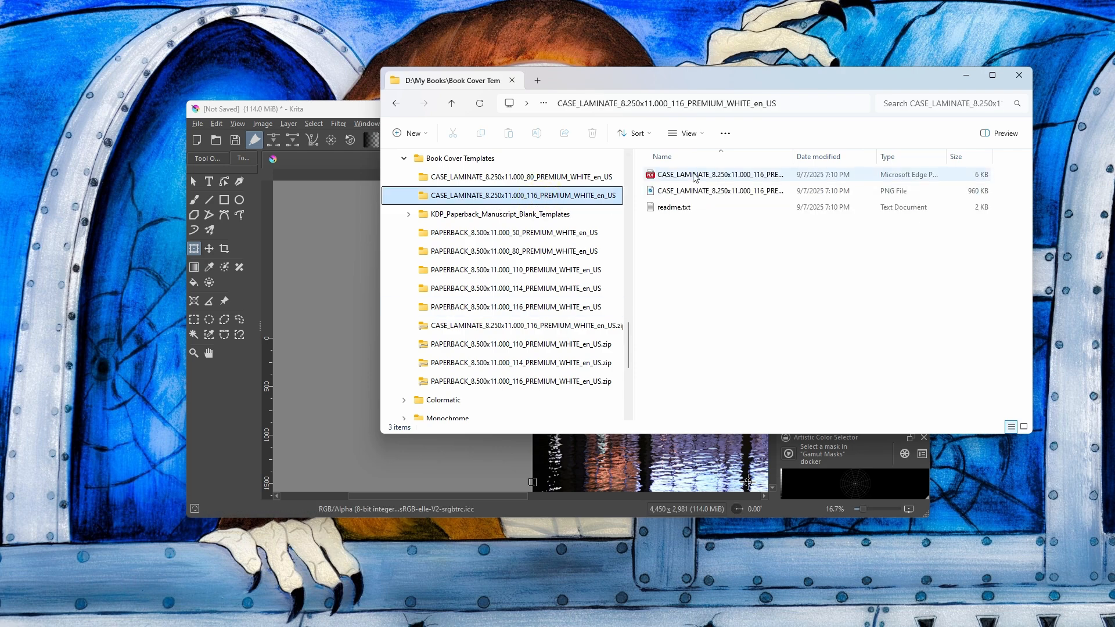
# - Insert the case laminate template PNG into the Krita document as a new layer, and maximize Krita
pyautogui.moveTo(695, 176); pyautogui.dragTo(608, 472)
pyautogui.click(627, 480)
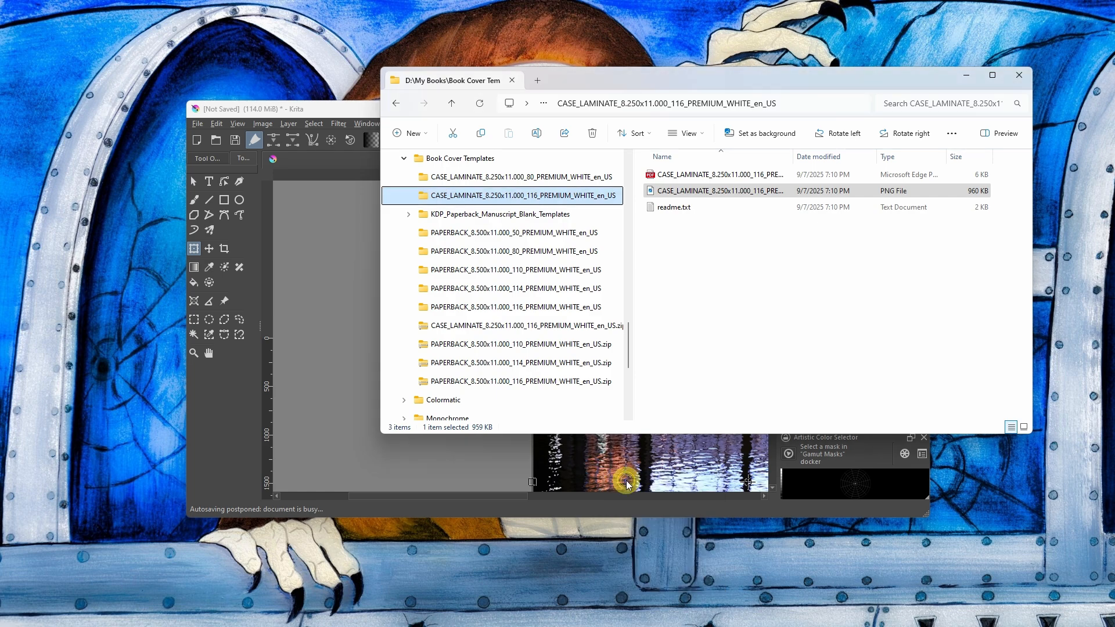
pyautogui.click(966, 75)
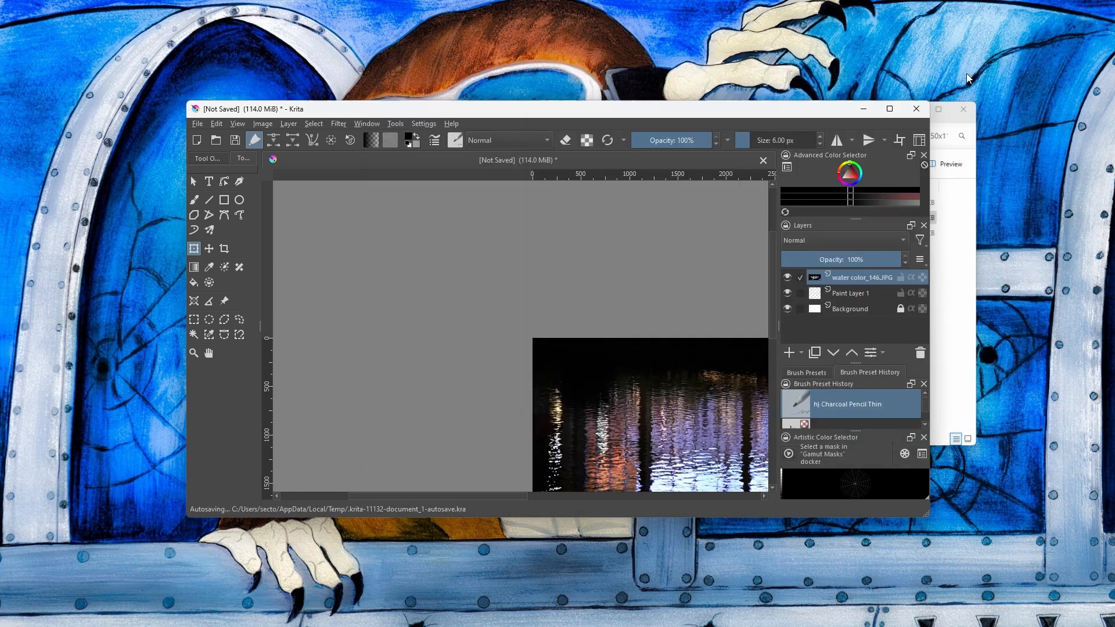
pyautogui.click(894, 108)
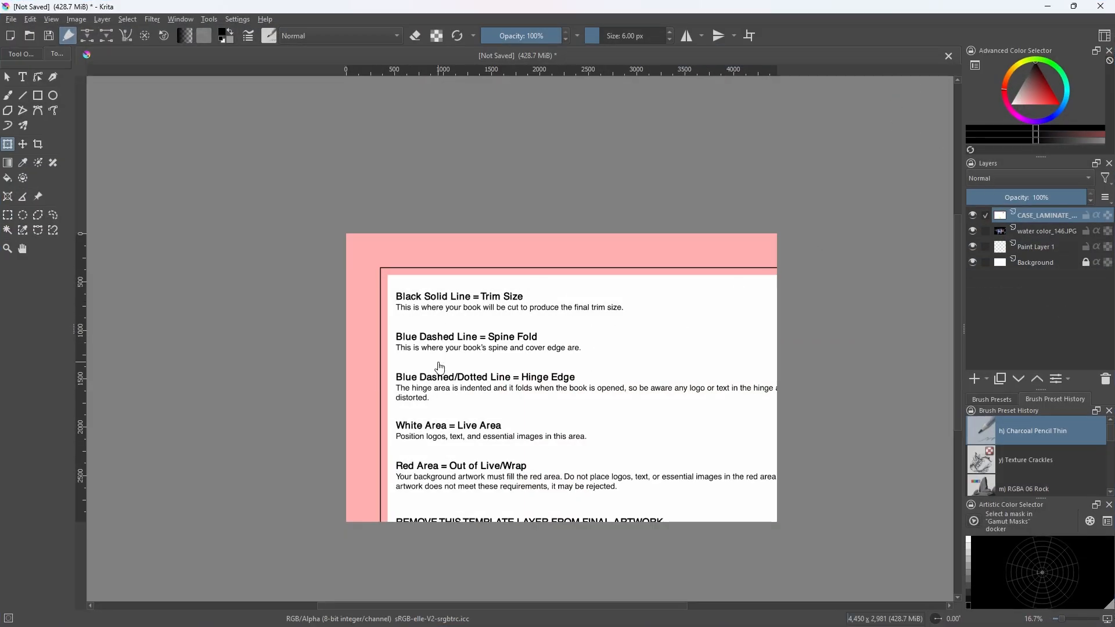
# - Scale the case laminate template layer with the Transform tool so the full cover template fits the canvas edges
pyautogui.scroll(-1, 644, 325)
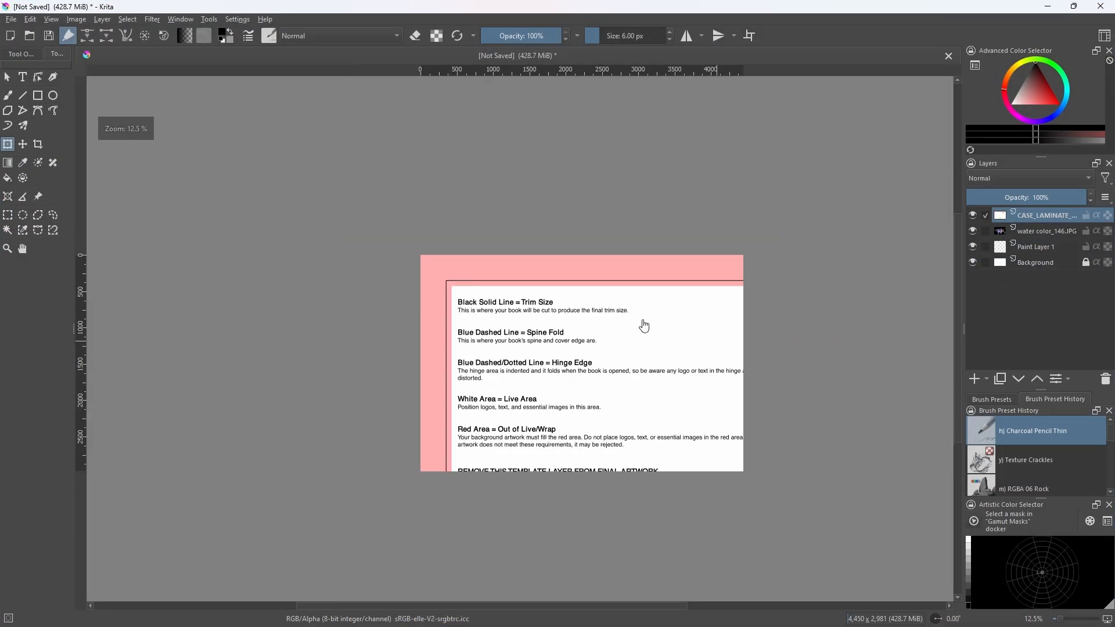
pyautogui.scroll(-1, 643, 325)
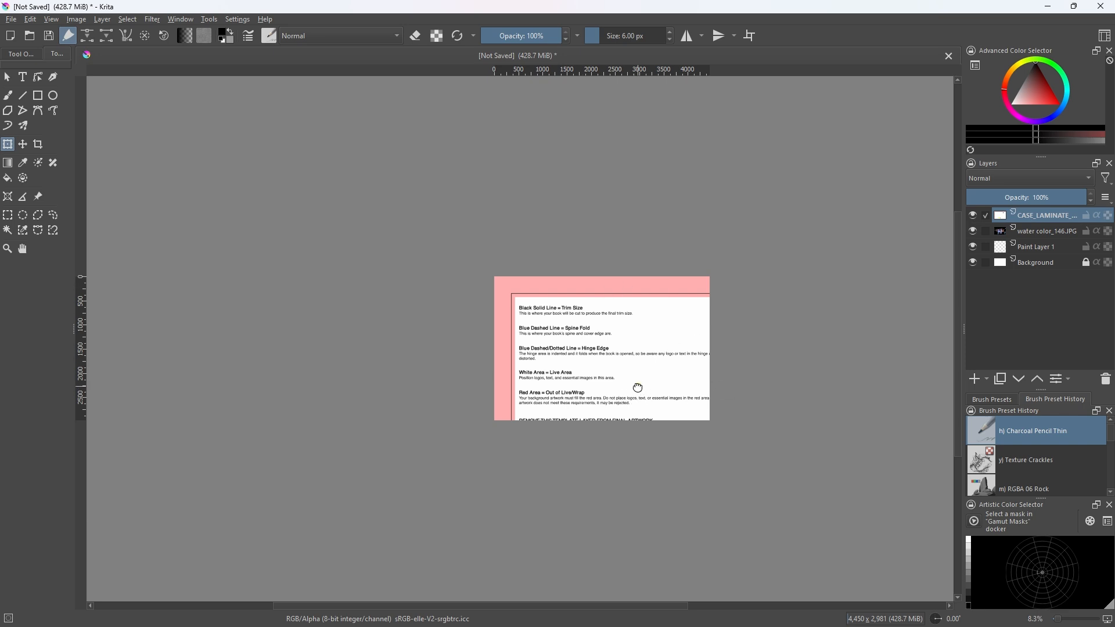
pyautogui.moveTo(639, 387); pyautogui.dragTo(332, 253)
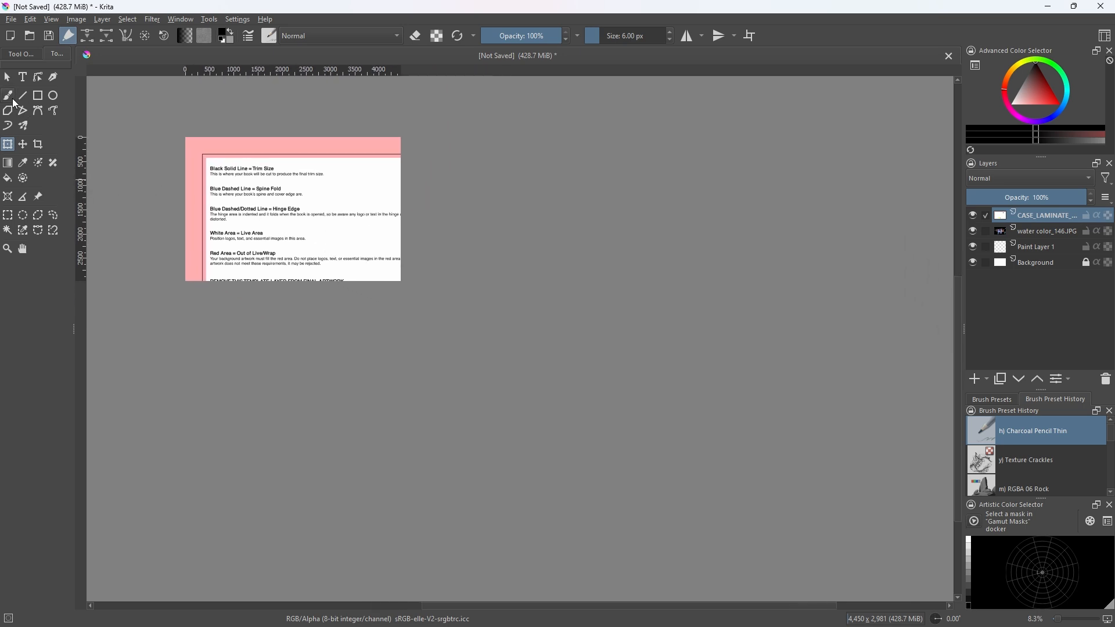
pyautogui.click(9, 78)
pyautogui.click(8, 145)
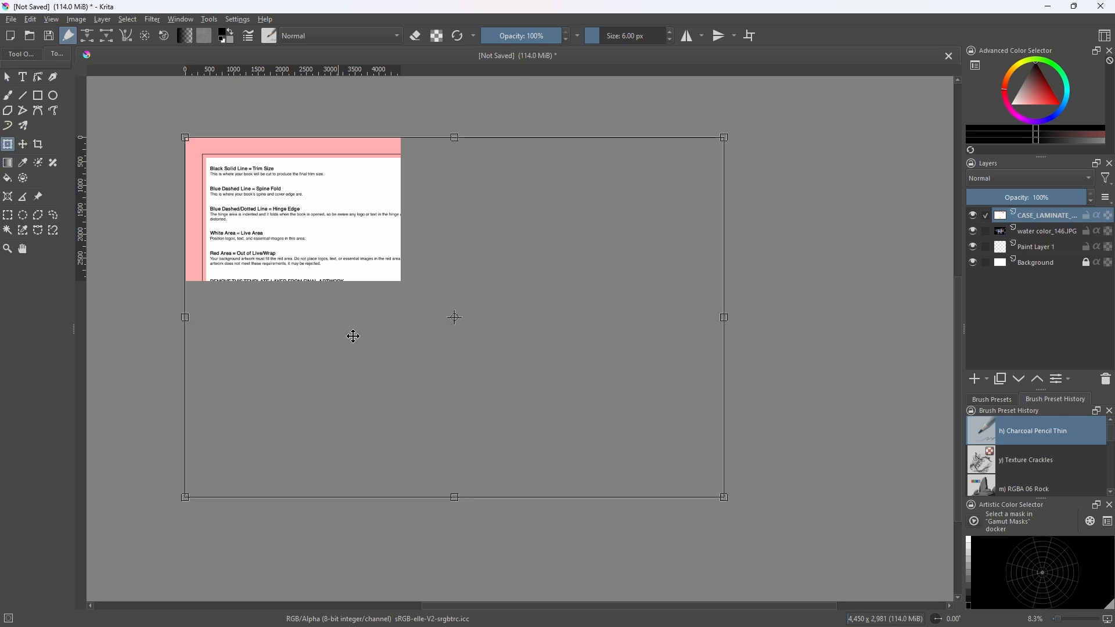
pyautogui.moveTo(725, 499); pyautogui.dragTo(399, 281)
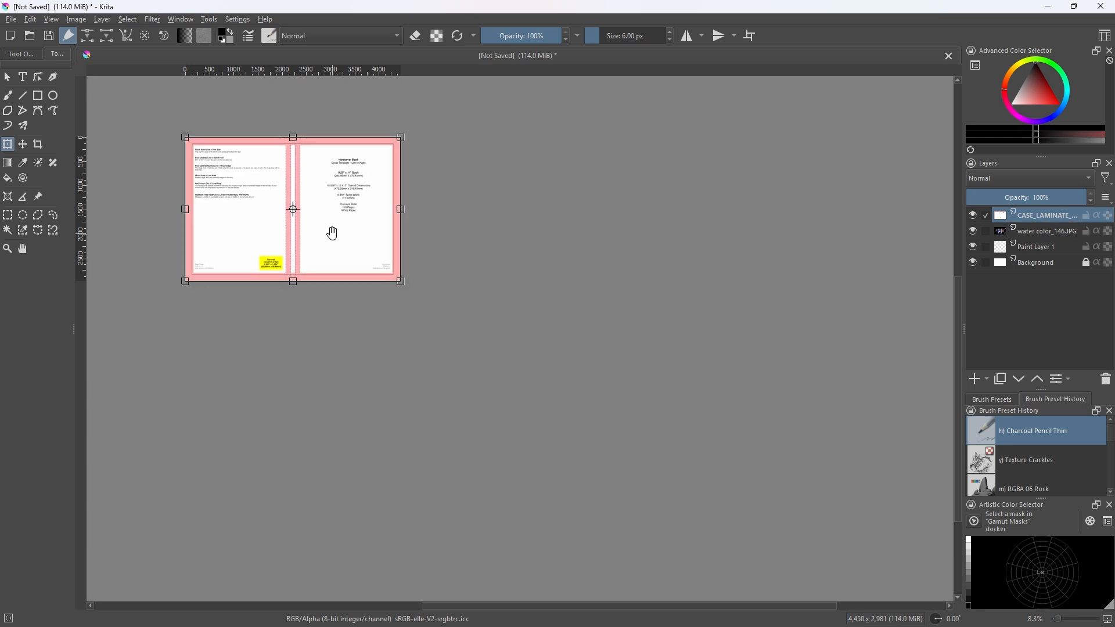
pyautogui.moveTo(332, 233); pyautogui.dragTo(578, 351)
pyautogui.scroll(1, 574, 346)
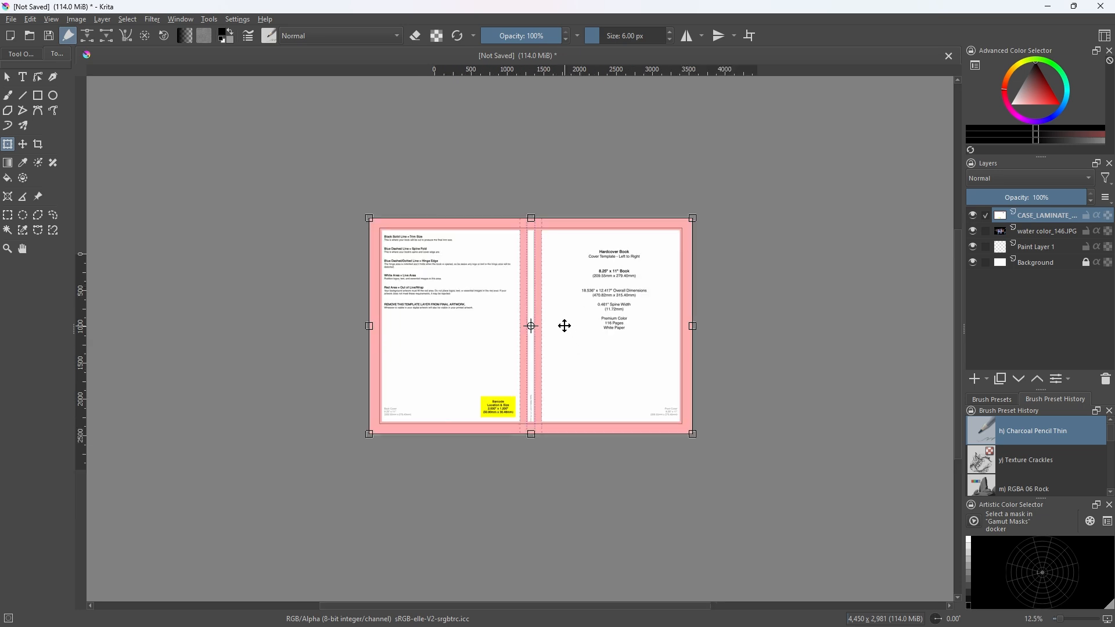
pyautogui.scroll(1, 565, 325)
pyautogui.scroll(1, 565, 325)
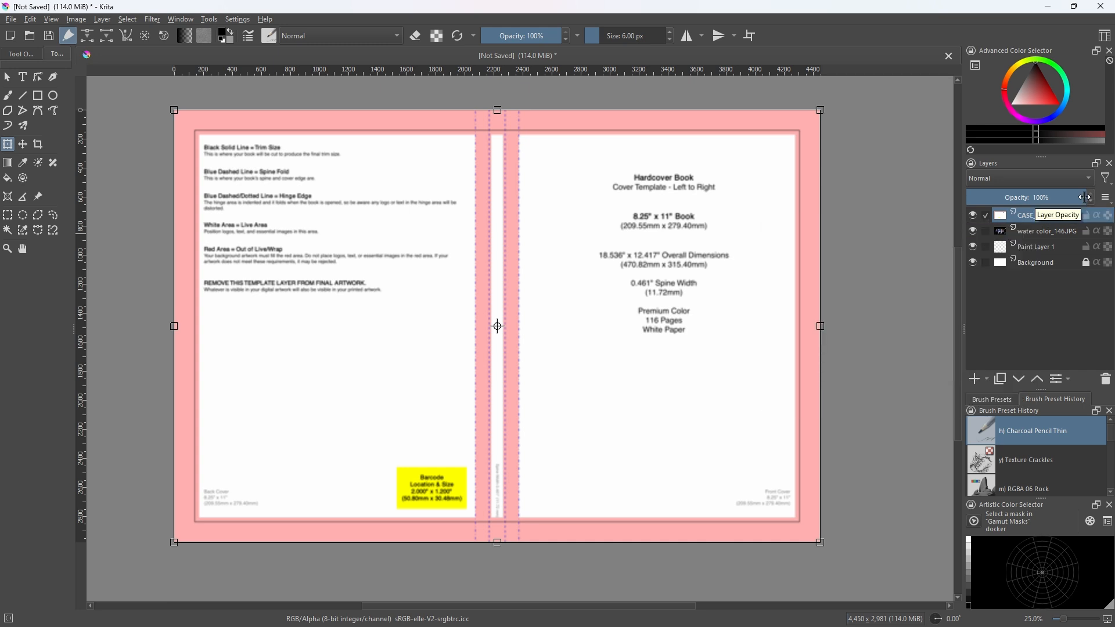
# - Lower the case laminate template layer's opacity to 63% so the photo shows through
pyautogui.moveTo(1083, 197); pyautogui.dragTo(1013, 202)
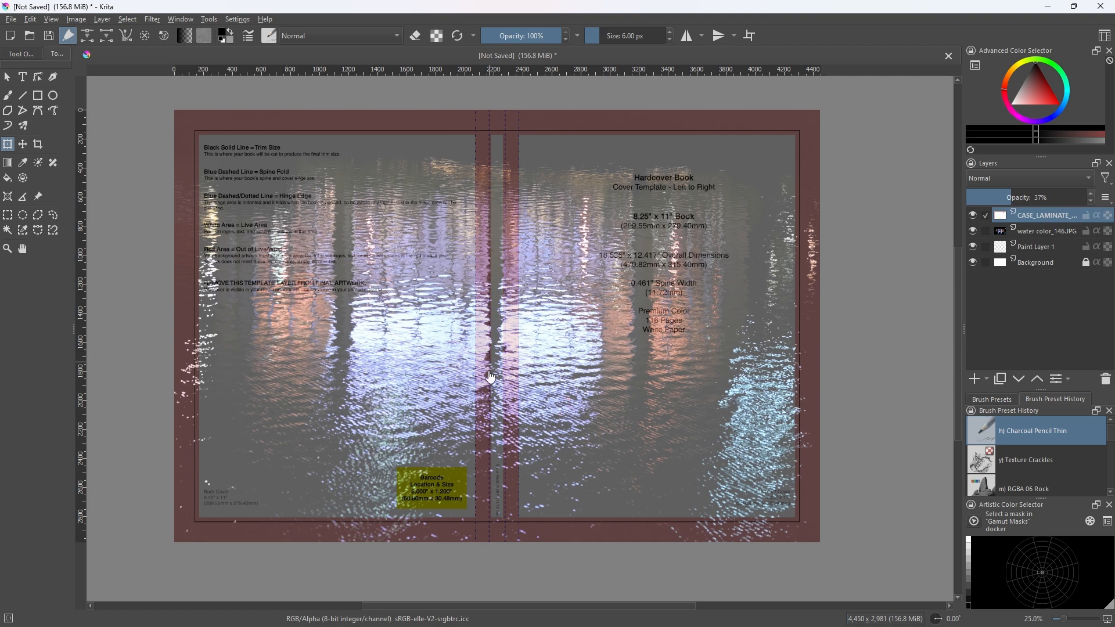
pyautogui.moveTo(1010, 197); pyautogui.dragTo(1041, 198)
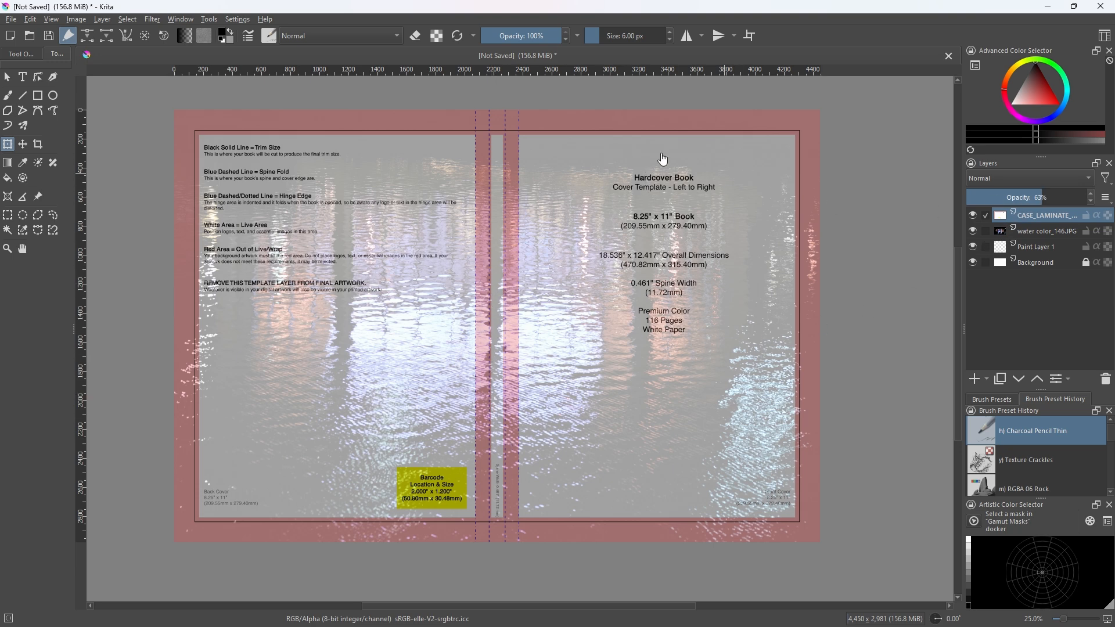
# - Add a text box on the upper front cover and replace its placeholder with "Light" and "Reflections" on separate lines
pyautogui.click(23, 78)
pyautogui.moveTo(542, 153); pyautogui.dragTo(777, 211)
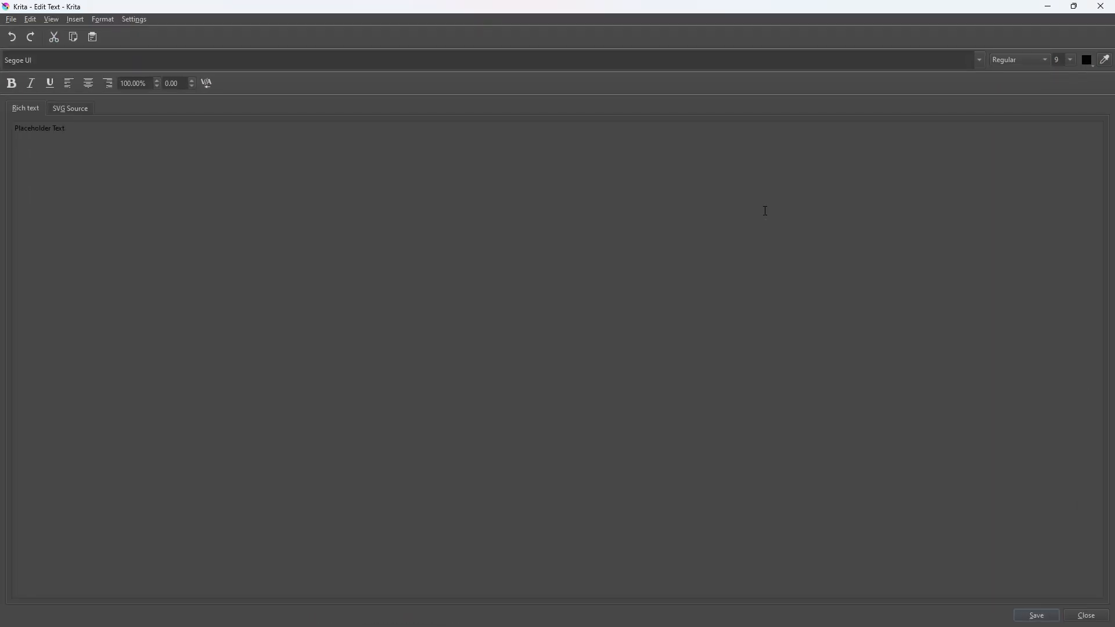
pyautogui.moveTo(81, 127); pyautogui.dragTo(1, 127)
pyautogui.press('Delete')
pyautogui.write('ligh')
pyautogui.write('ht')
pyautogui.write('Reflections')
# - Set the line height of the whole title text to 150%
pyautogui.moveTo(65, 153); pyautogui.dragTo(5, 126)
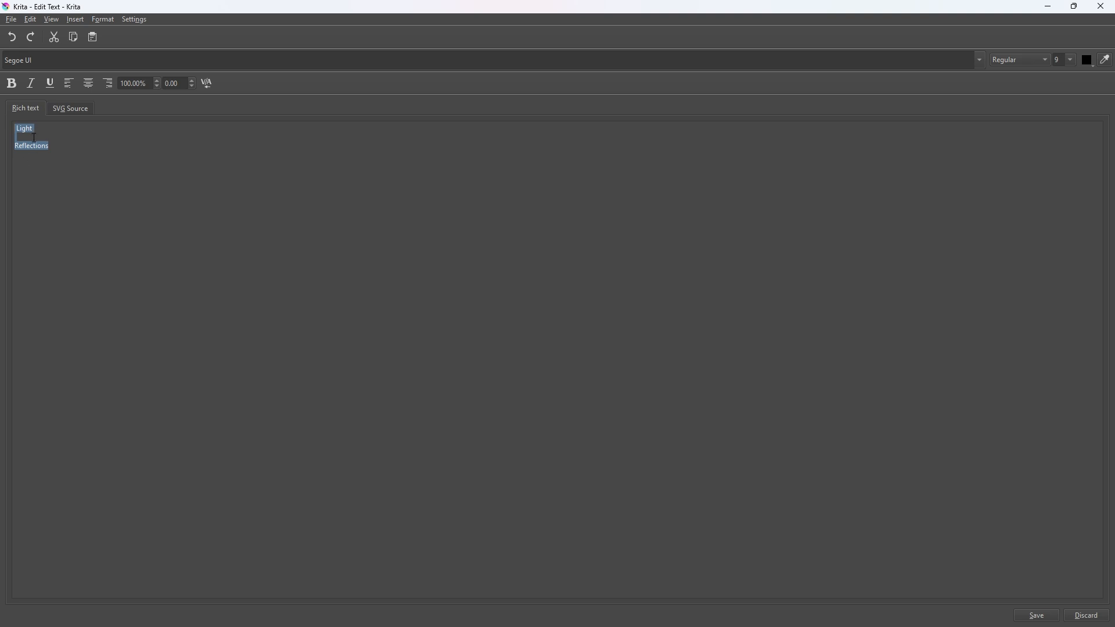
pyautogui.click(157, 80)
pyautogui.click(156, 81)
pyautogui.click(156, 80)
pyautogui.click(156, 80)
pyautogui.click(156, 81)
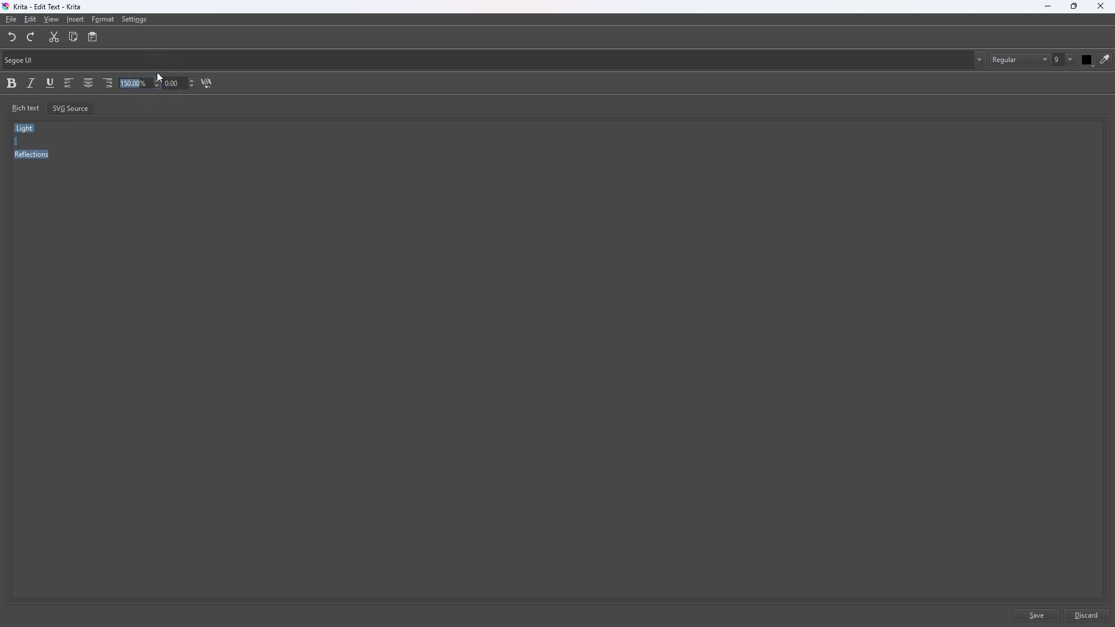
# - Set the letter spacing of the title text to 12
pyautogui.click(192, 80)
pyautogui.click(192, 80)
pyautogui.click(192, 81)
pyautogui.click(192, 80)
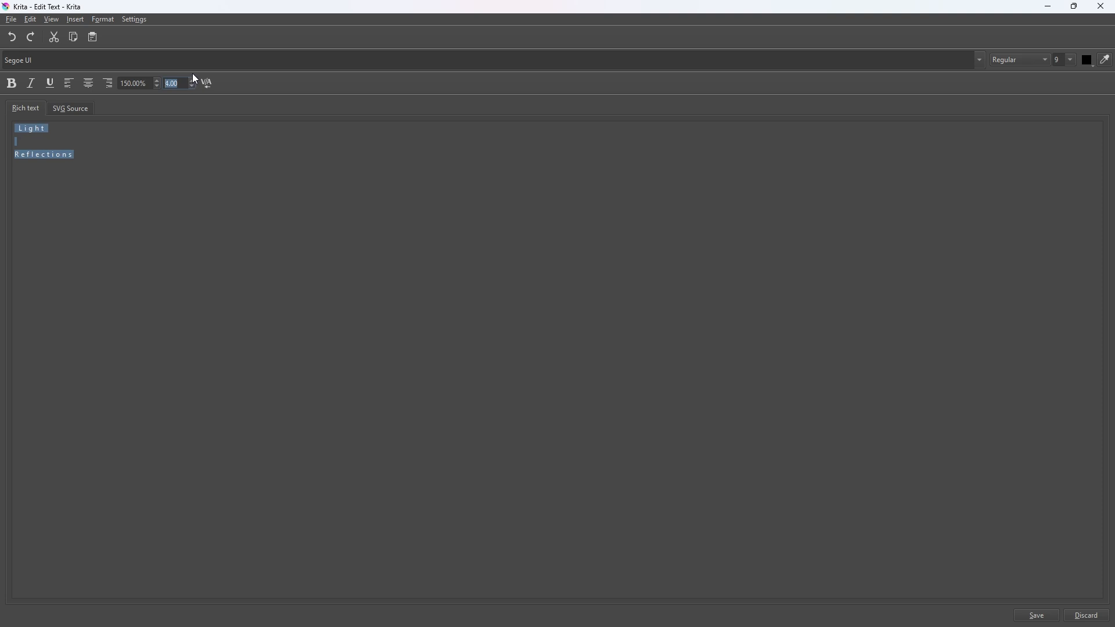
pyautogui.click(192, 80)
pyautogui.click(191, 81)
pyautogui.click(192, 81)
pyautogui.click(192, 81)
pyautogui.click(192, 80)
pyautogui.click(191, 80)
pyautogui.click(179, 83)
pyautogui.write('12')
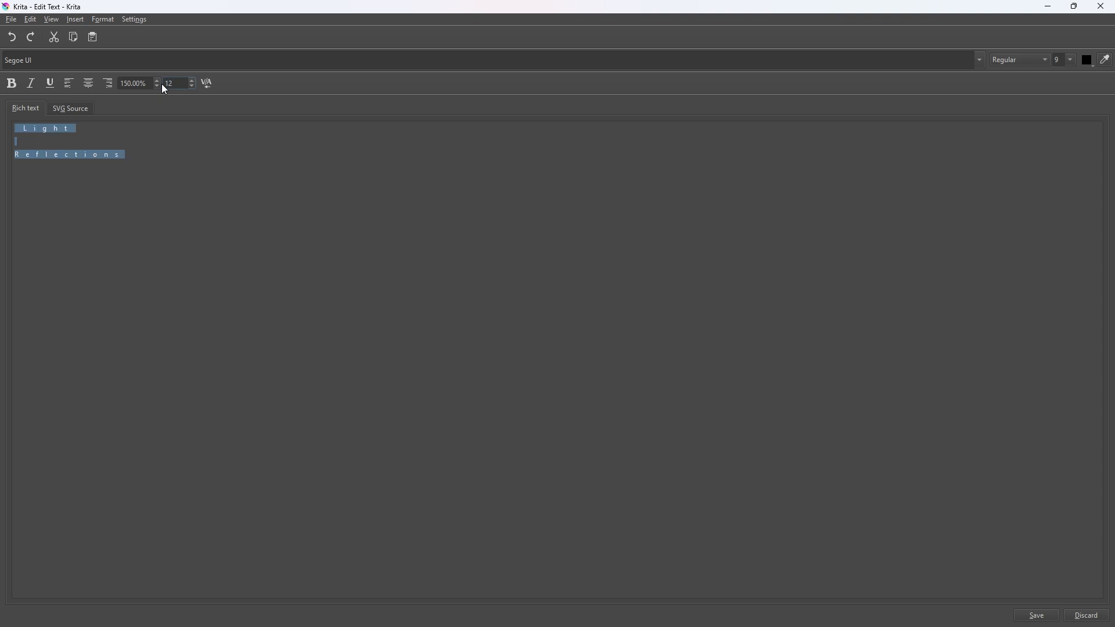
# - Remove the leading space before "Light" and set the font size of both title lines to 24
pyautogui.click(25, 129)
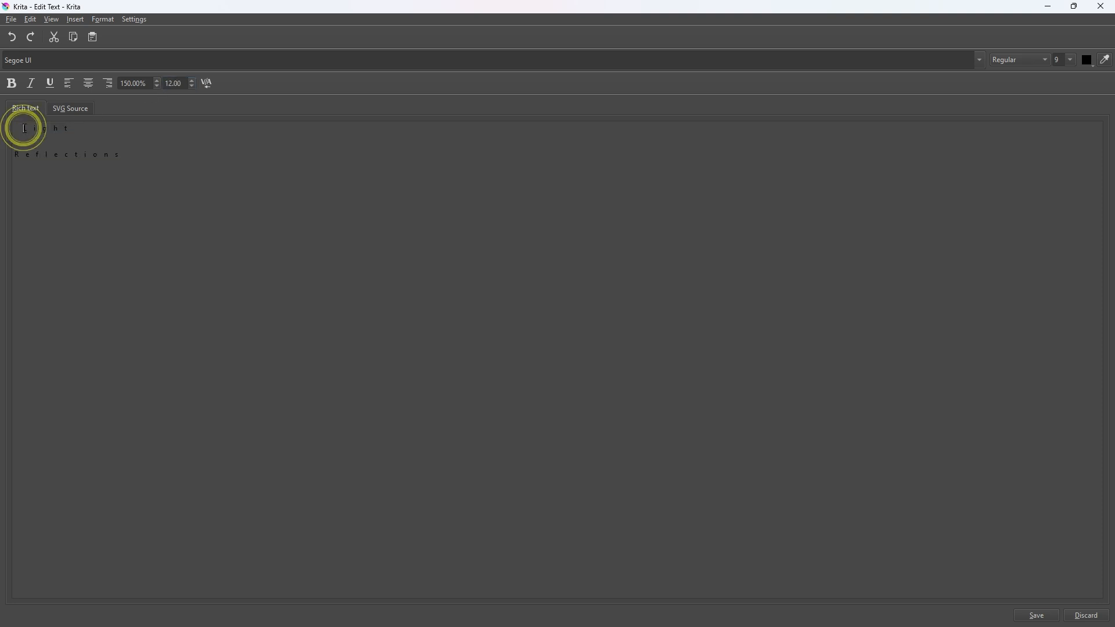
pyautogui.click(25, 129)
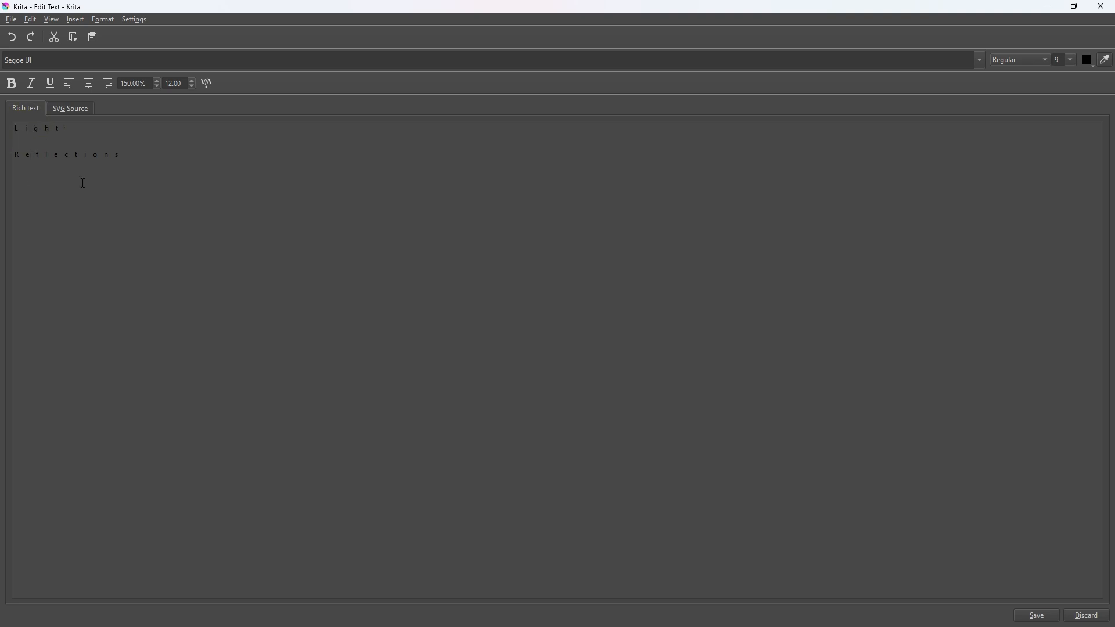
pyautogui.keyDown('shift'); pyautogui.click(144, 167); pyautogui.keyUp('shift')
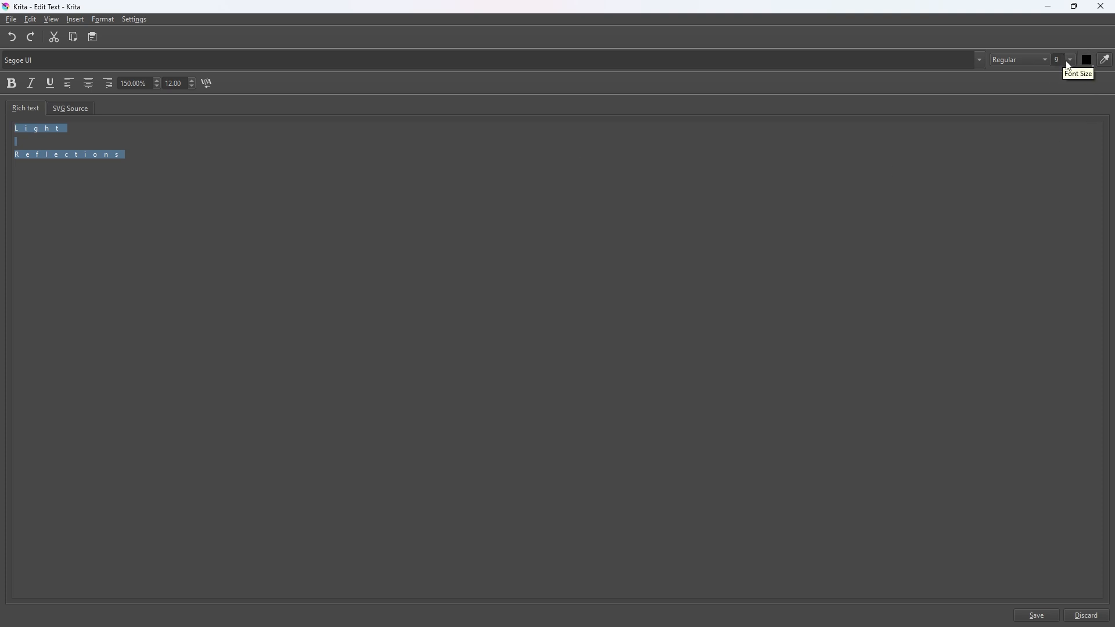
pyautogui.click(1066, 61)
pyautogui.click(1065, 144)
pyautogui.click(1073, 60)
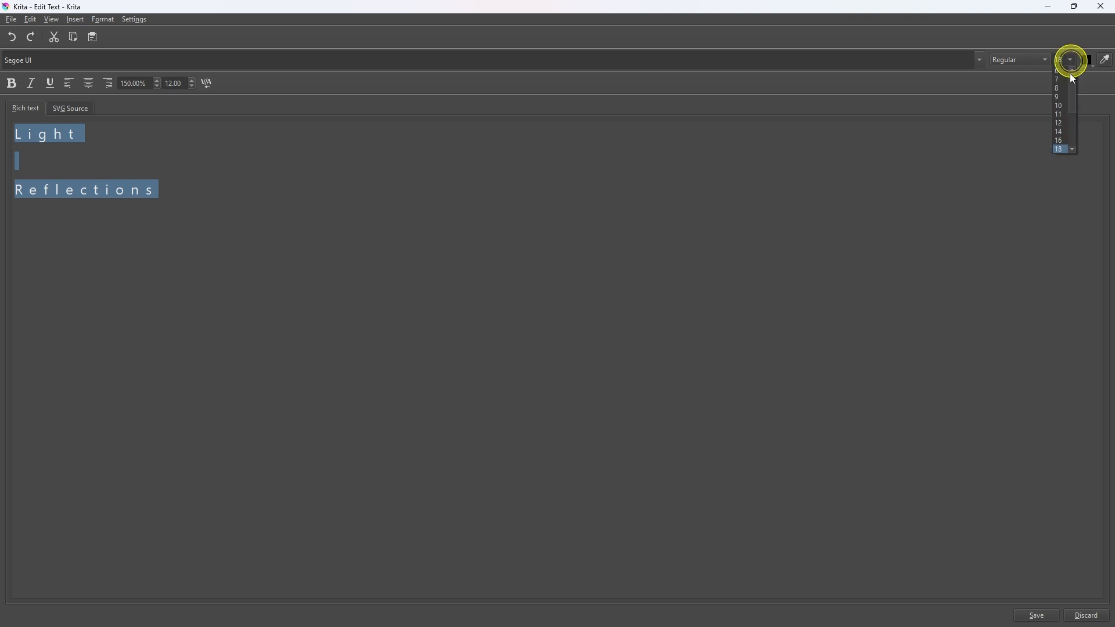
pyautogui.moveTo(1076, 96); pyautogui.dragTo(1074, 122)
pyautogui.click(1060, 115)
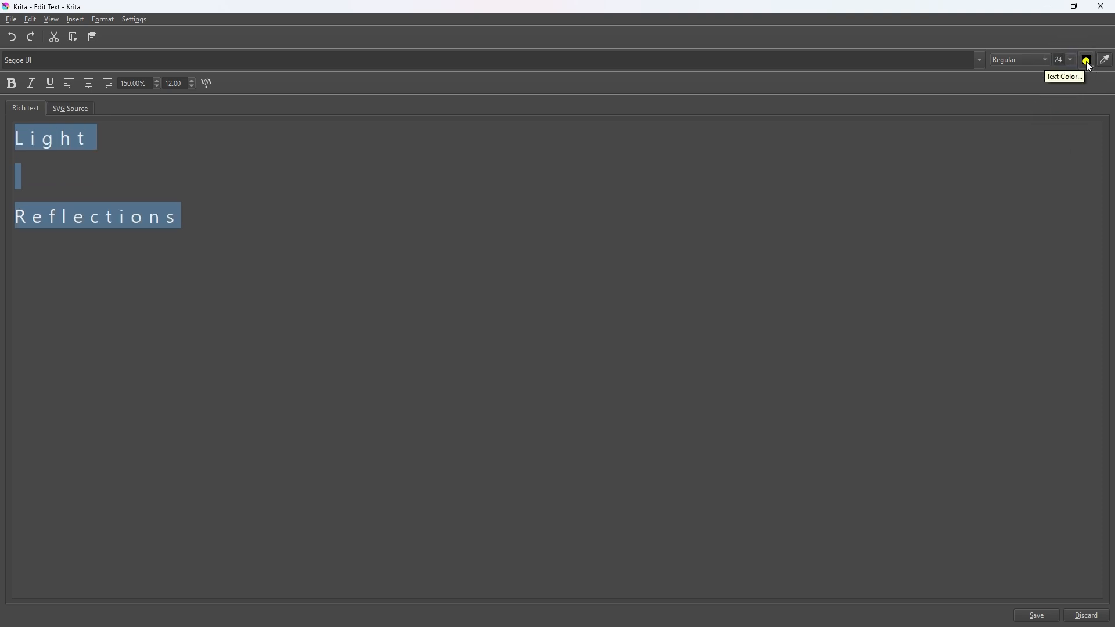
# - Colour the title text white, save it and close the text editor
pyautogui.click(1089, 62)
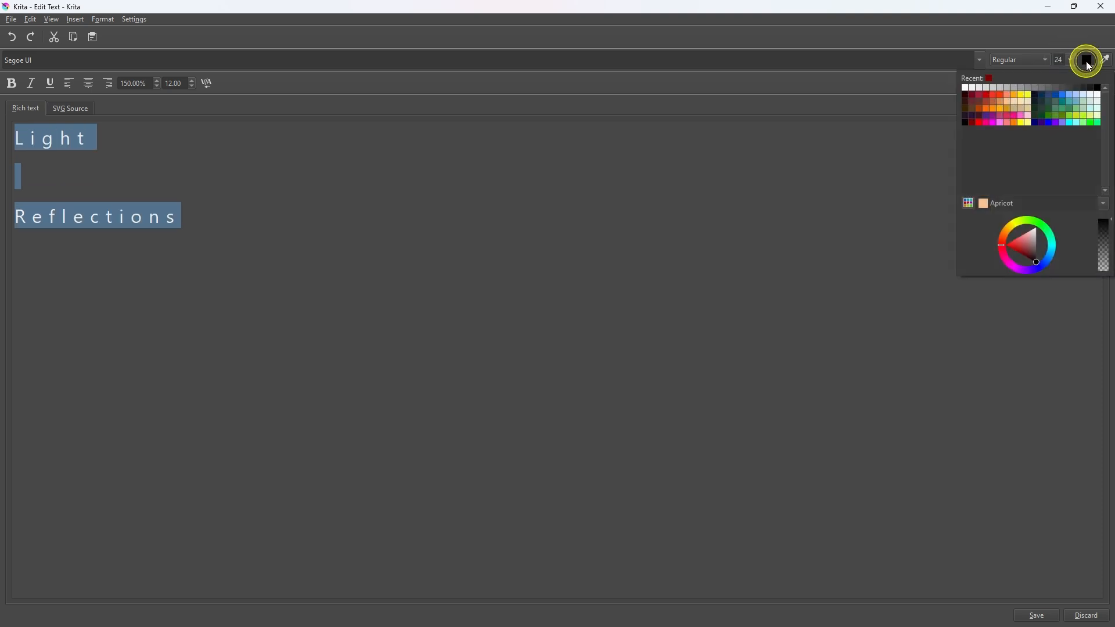
pyautogui.click(963, 89)
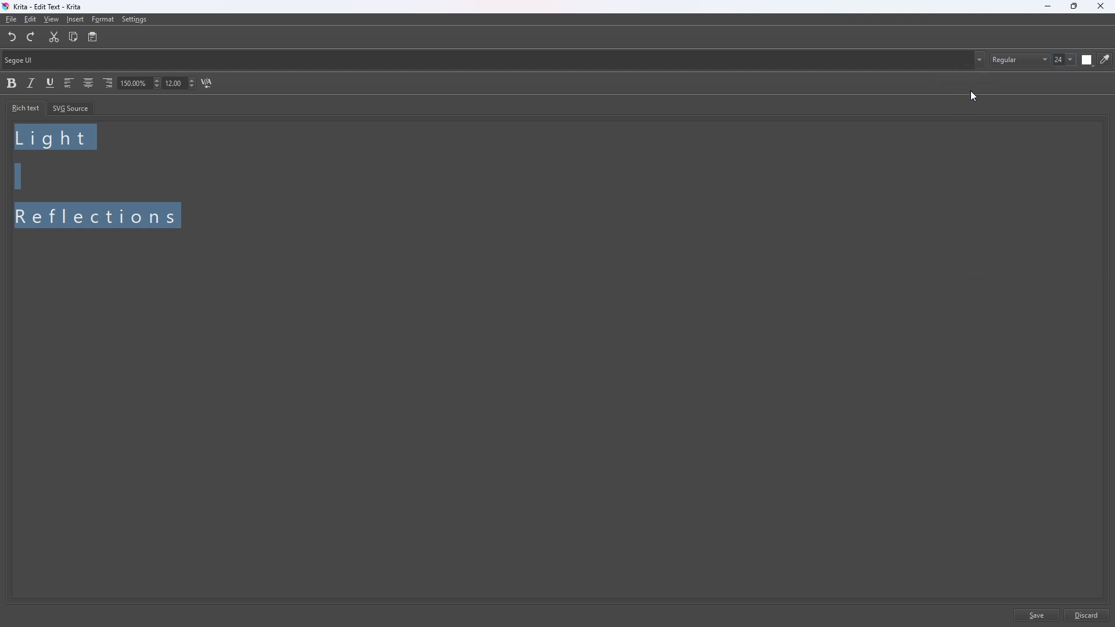
pyautogui.click(1043, 617)
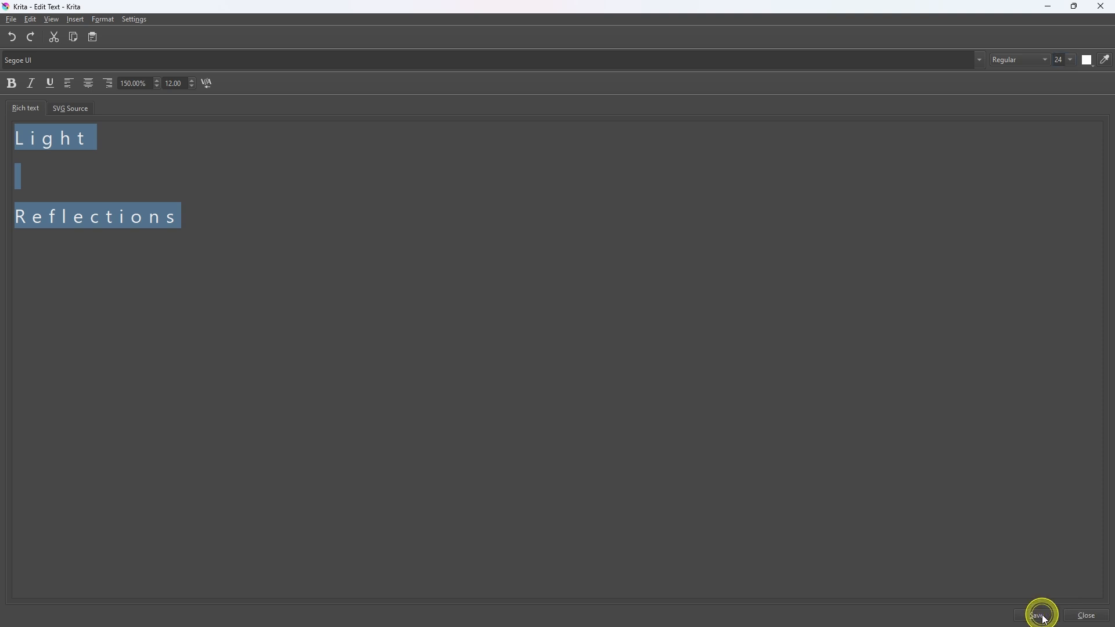
pyautogui.click(1080, 618)
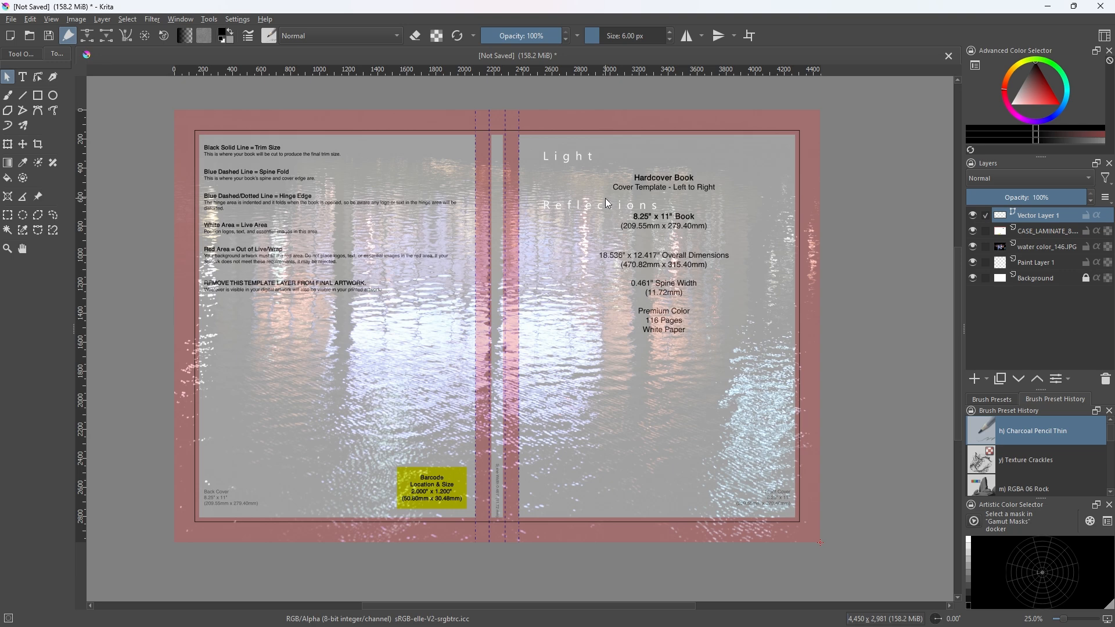
# - Reopen the title text for editing and change the font of both lines to Castellar
pyautogui.click(567, 159)
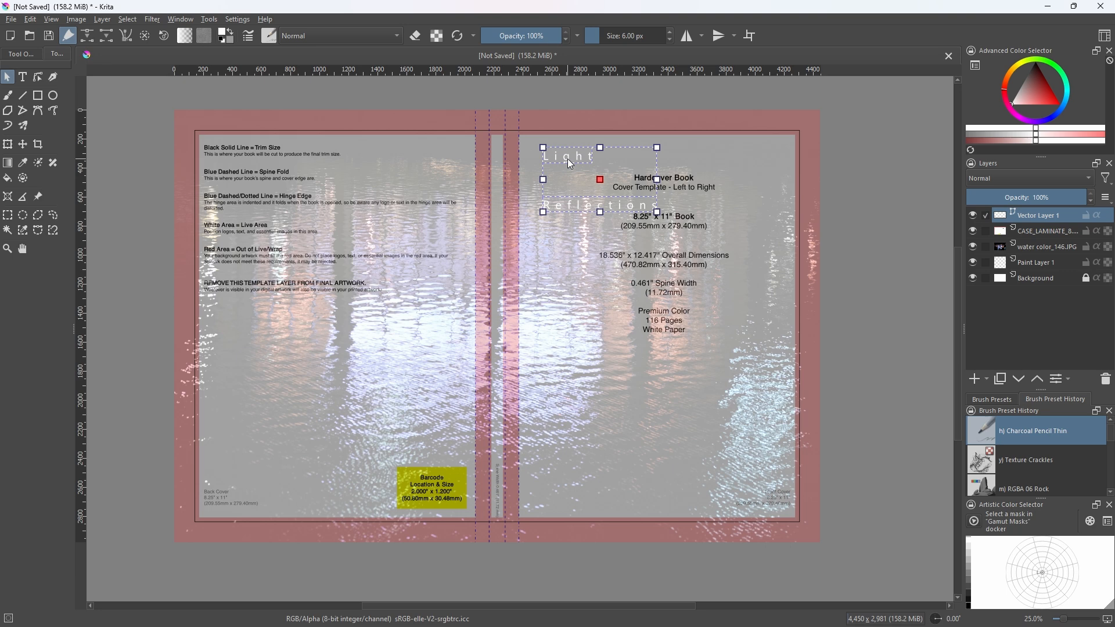
pyautogui.doubleClick(570, 163)
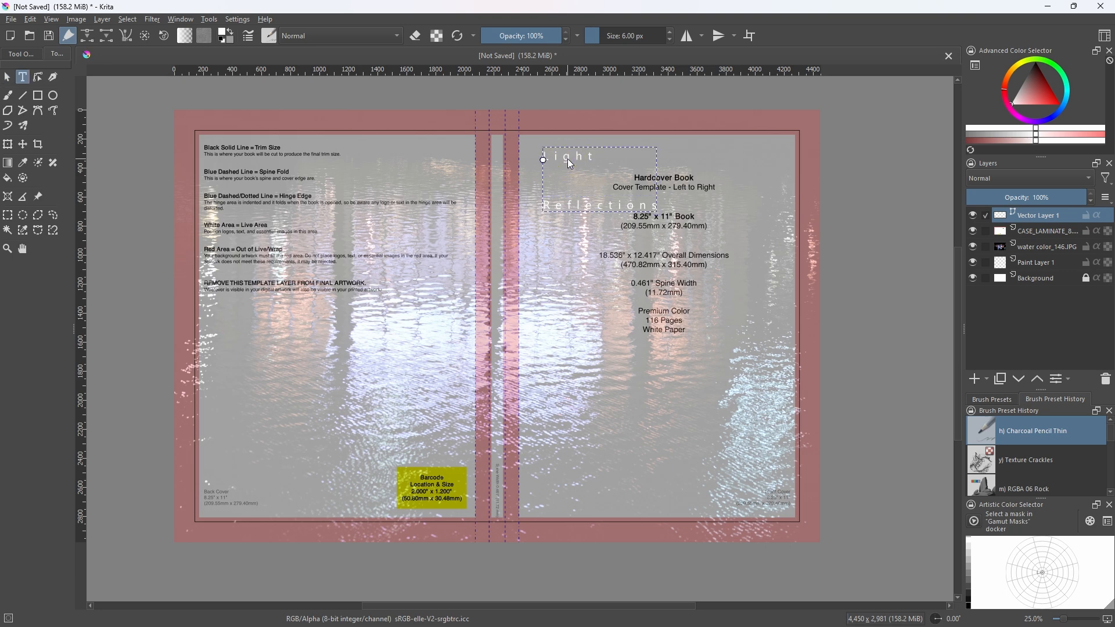
pyautogui.click(568, 158)
pyautogui.moveTo(202, 228); pyautogui.dragTo(2, 126)
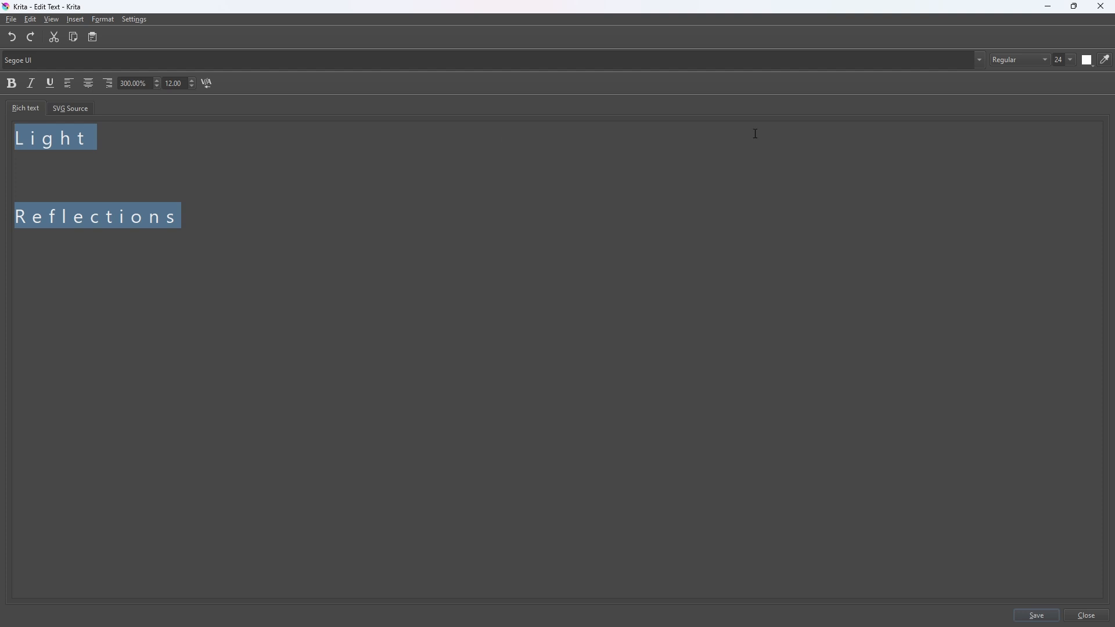
pyautogui.click(981, 60)
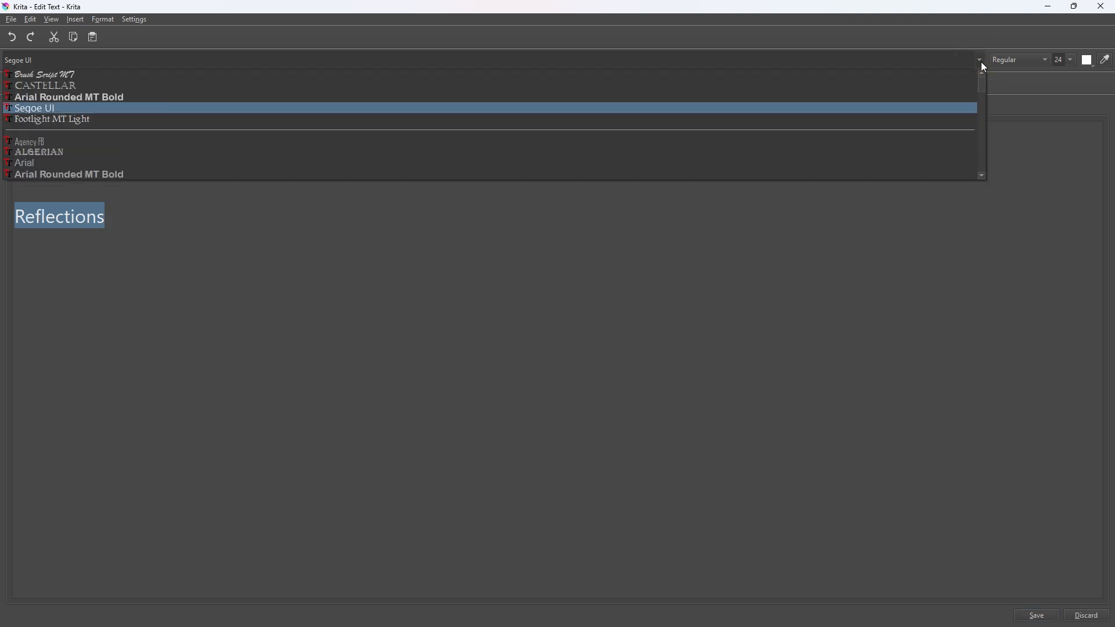
pyautogui.click(61, 86)
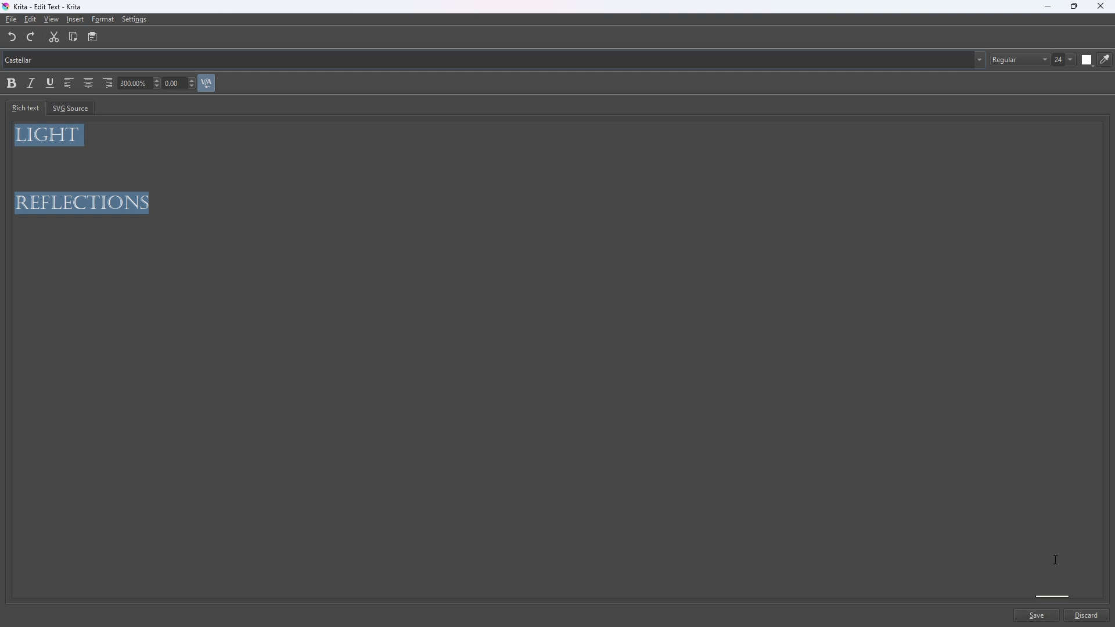
# - Set the title's font size to 48, save the text and close the text editor
pyautogui.click(1071, 61)
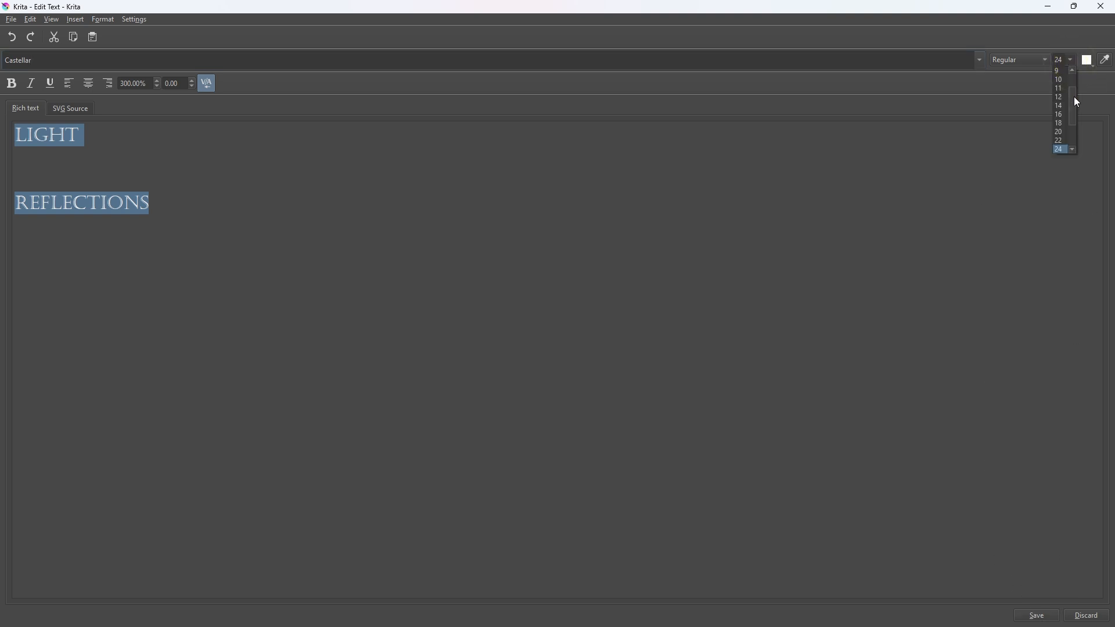
pyautogui.moveTo(1074, 96); pyautogui.dragTo(1074, 124)
pyautogui.click(1059, 141)
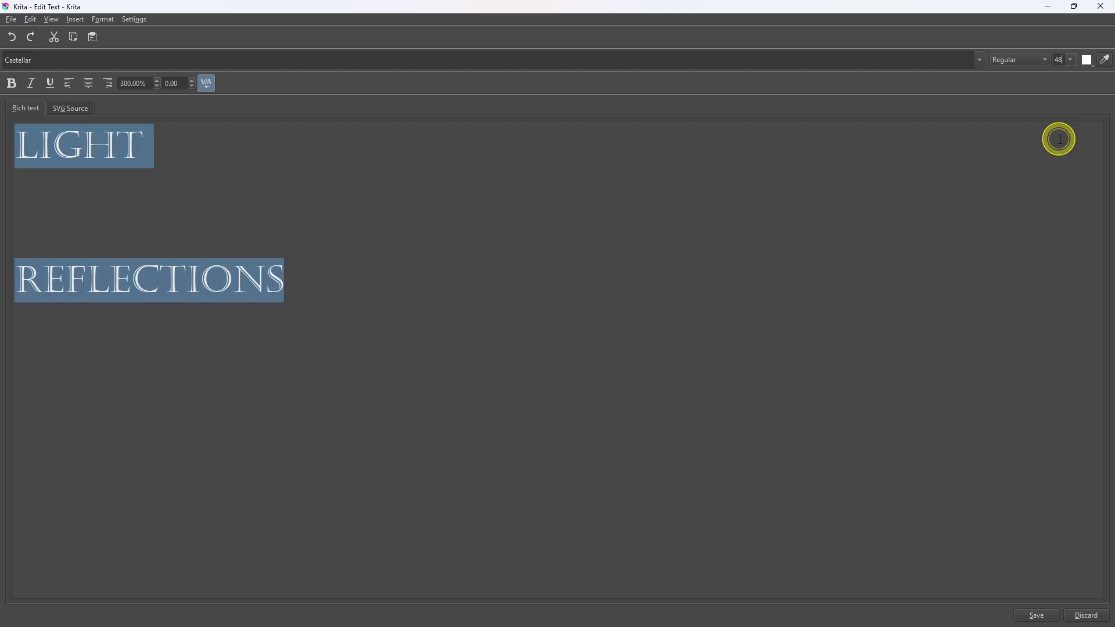
pyautogui.click(1037, 616)
pyautogui.click(1087, 616)
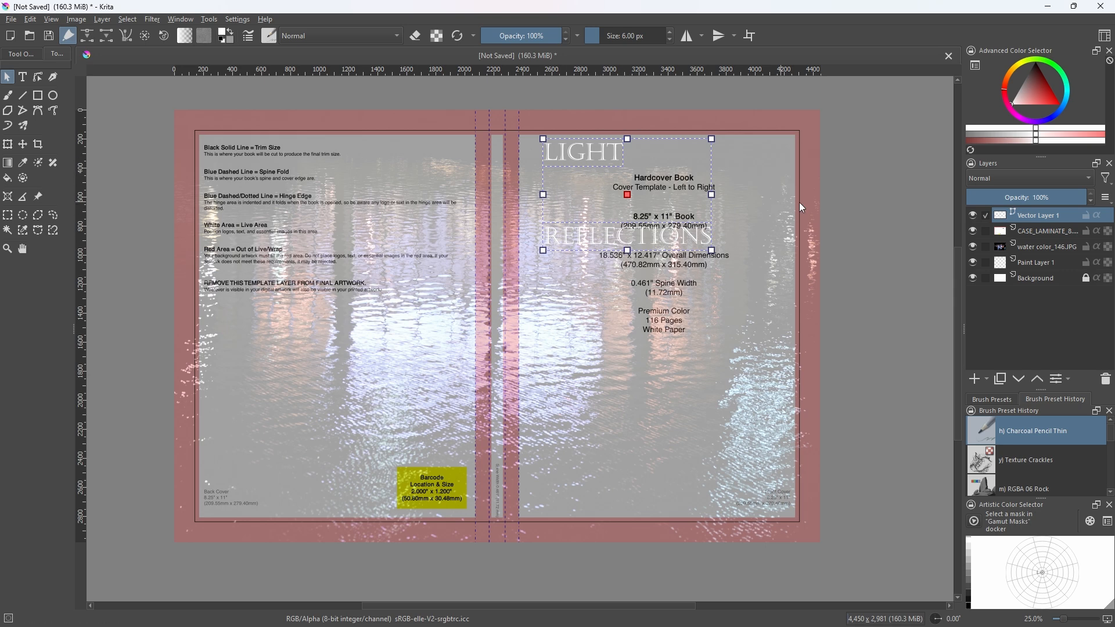
# - Hide the case laminate template layer and rename the title's vector layer as "cover text"
pyautogui.click(972, 231)
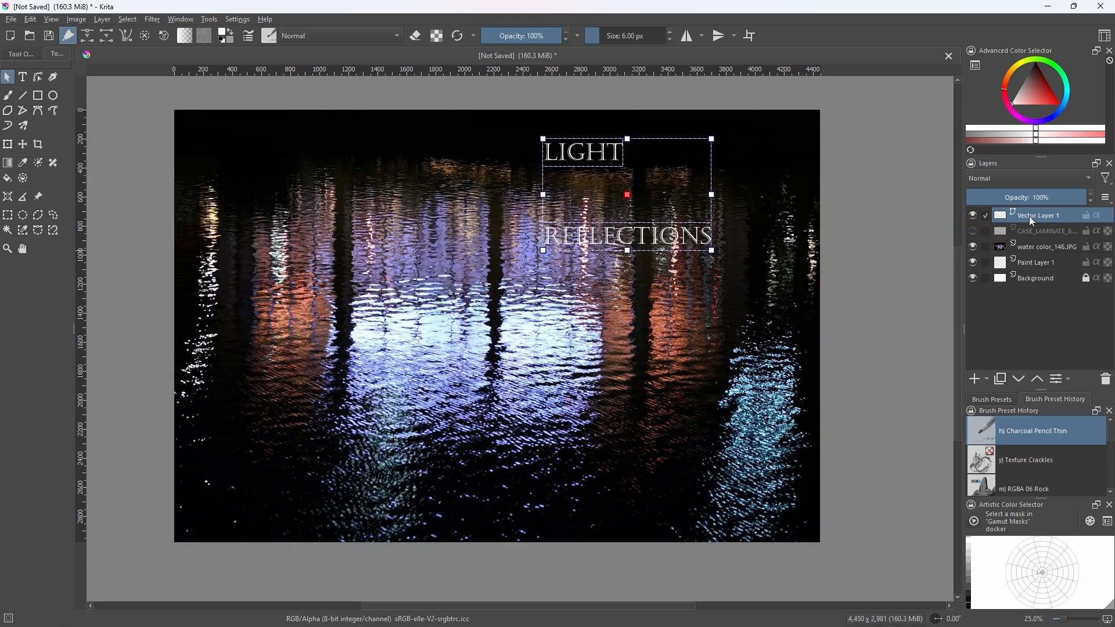
pyautogui.moveTo(1031, 221)
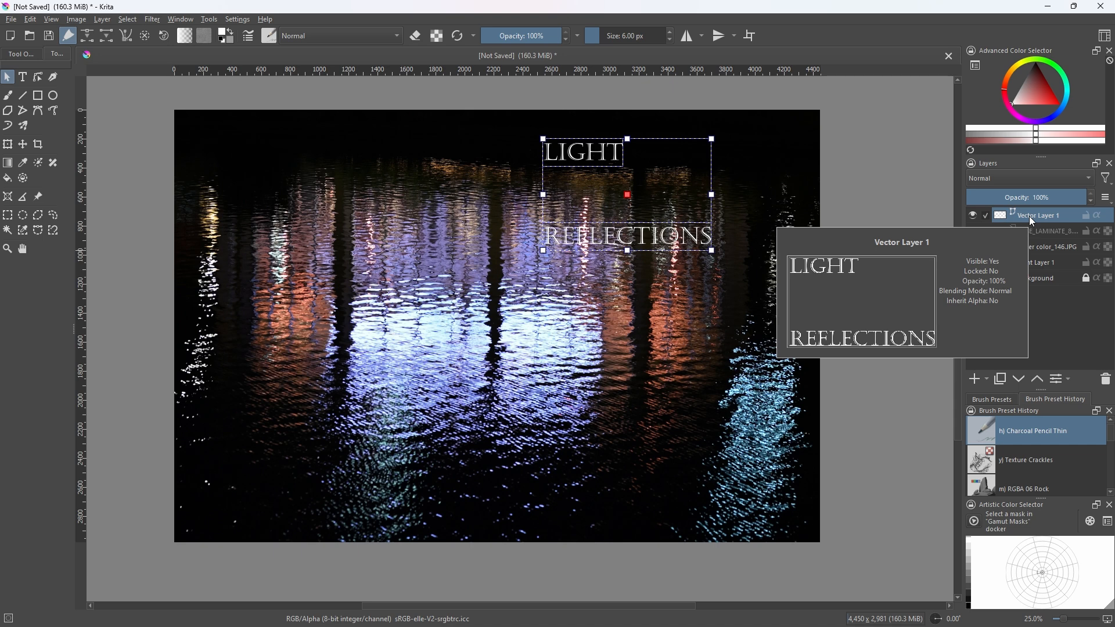
pyautogui.doubleClick(1031, 217)
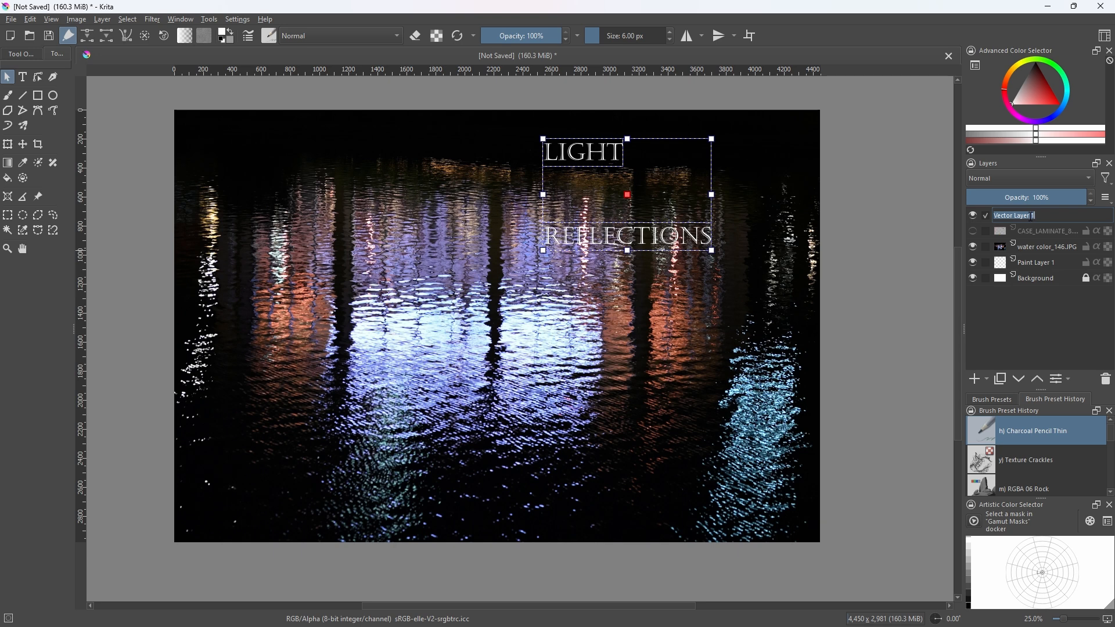
pyautogui.write('cover text')
pyautogui.press('Return')
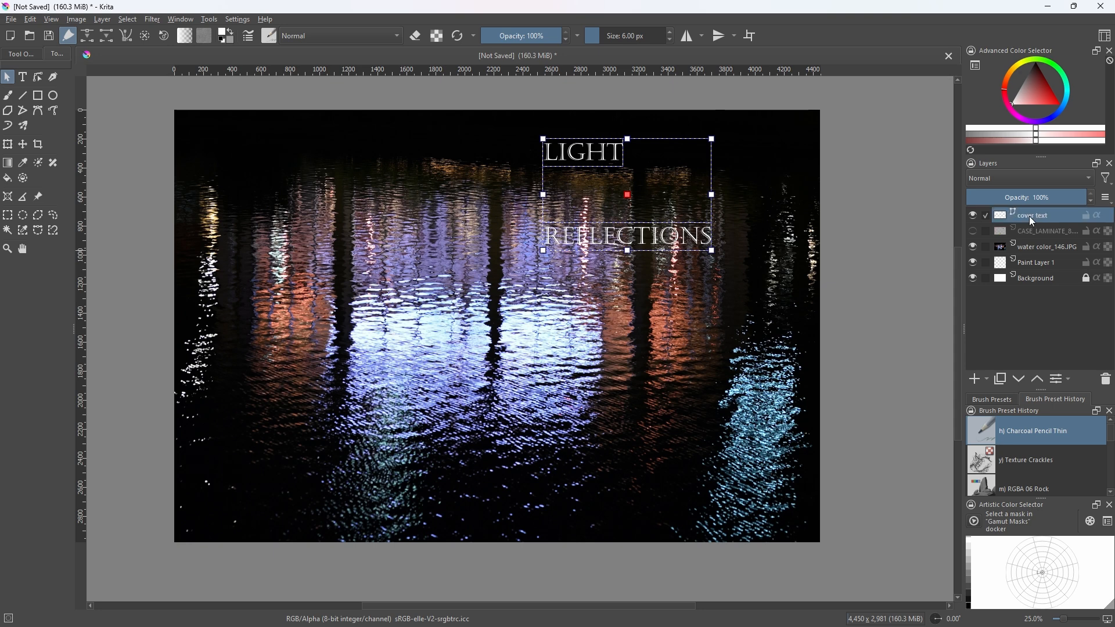
# - Stretch the cover text with the Transform tool to span the front cover, shift it slightly upward and deselect it
pyautogui.click(8, 149)
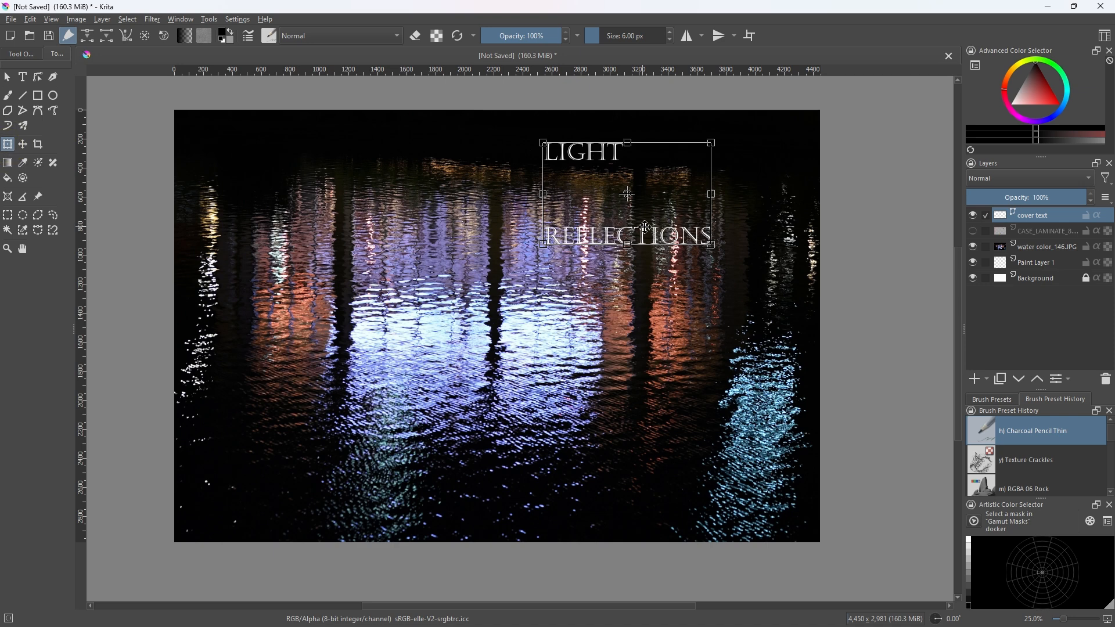
pyautogui.moveTo(628, 244); pyautogui.dragTo(628, 433)
pyautogui.moveTo(709, 433); pyautogui.dragTo(794, 525)
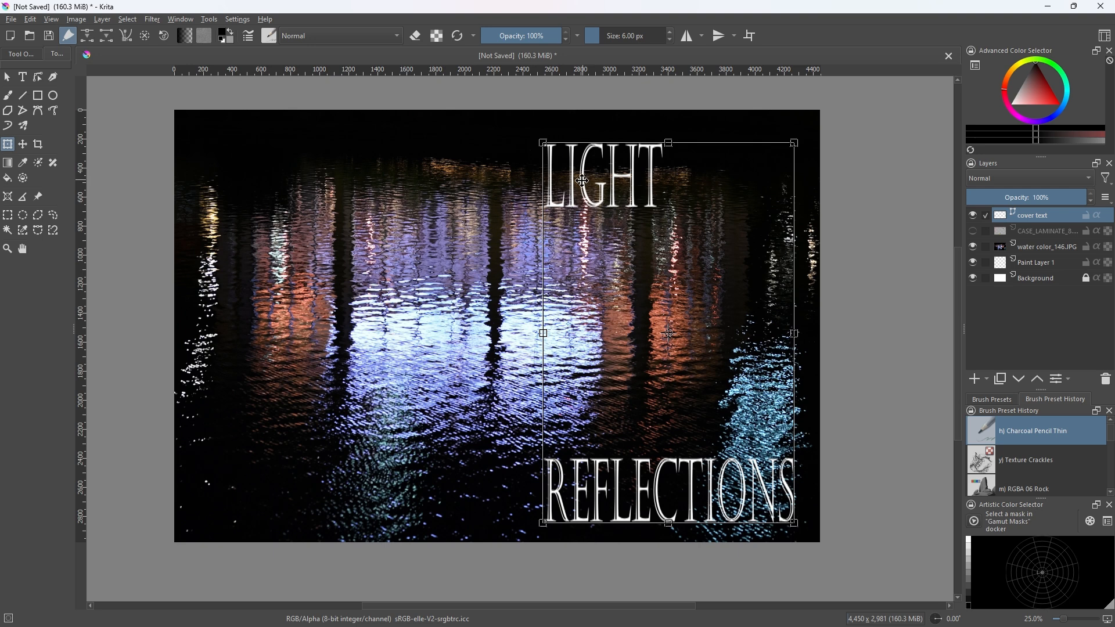
pyautogui.moveTo(646, 286); pyautogui.dragTo(647, 279)
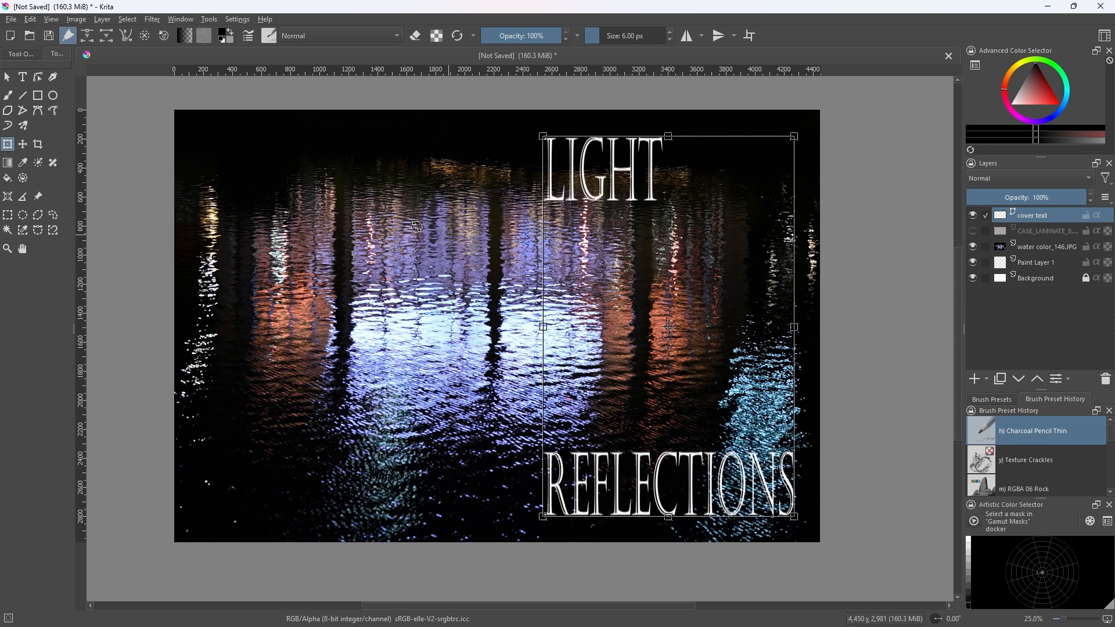
pyautogui.click(7, 77)
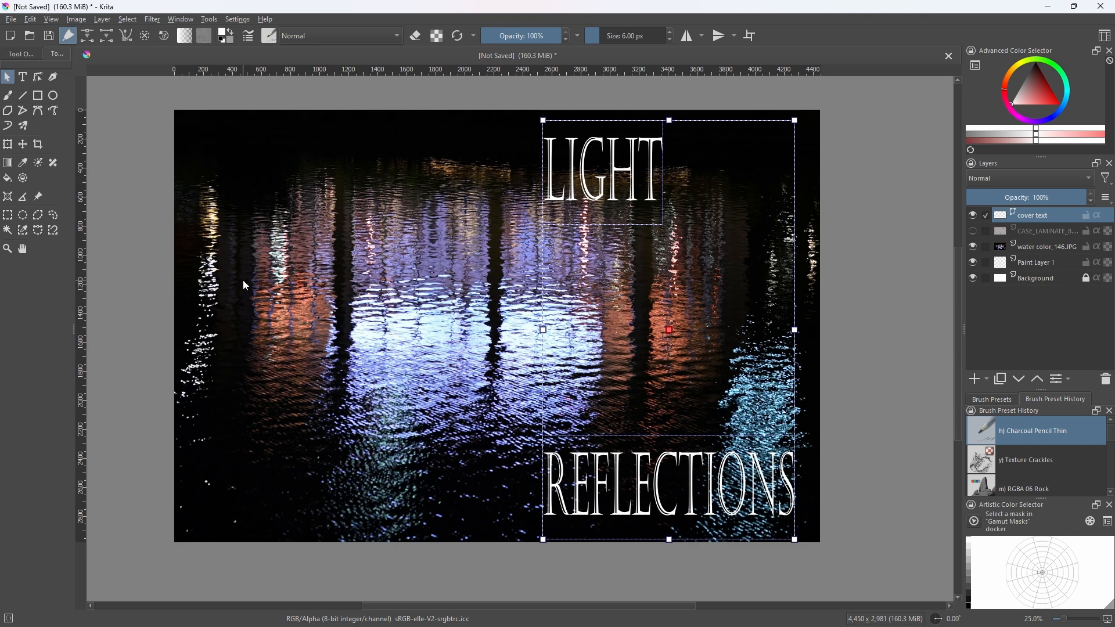
pyautogui.click(127, 162)
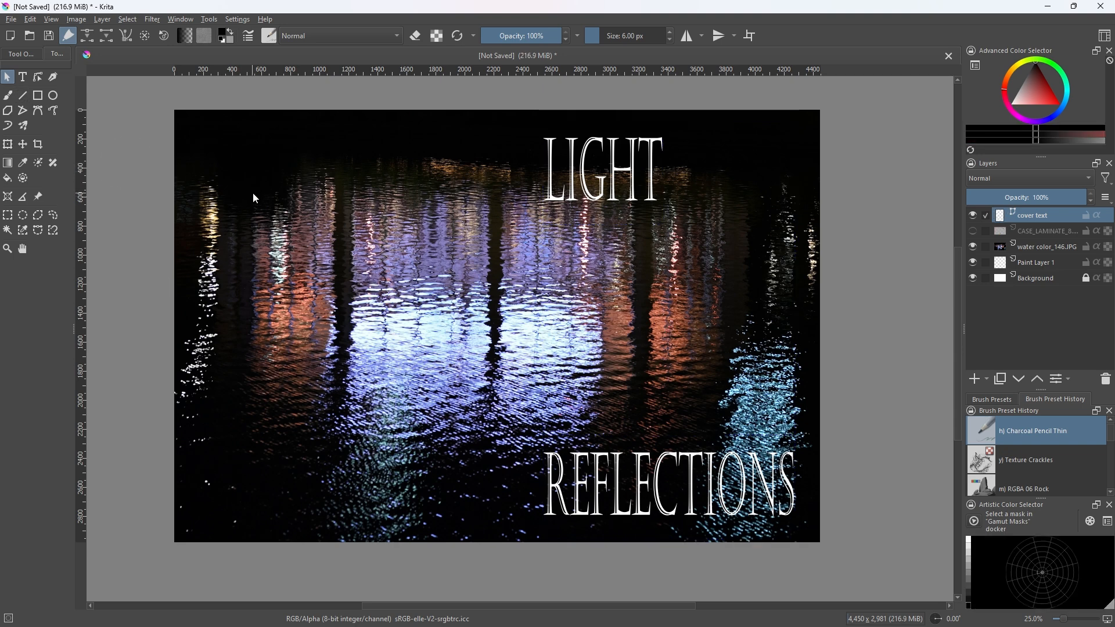
# - With the water color photo layer active, add a text box on the upper back cover and replace its placeholder with "Back"
pyautogui.hotkey('ctrl', 't')
pyautogui.click(1020, 312)
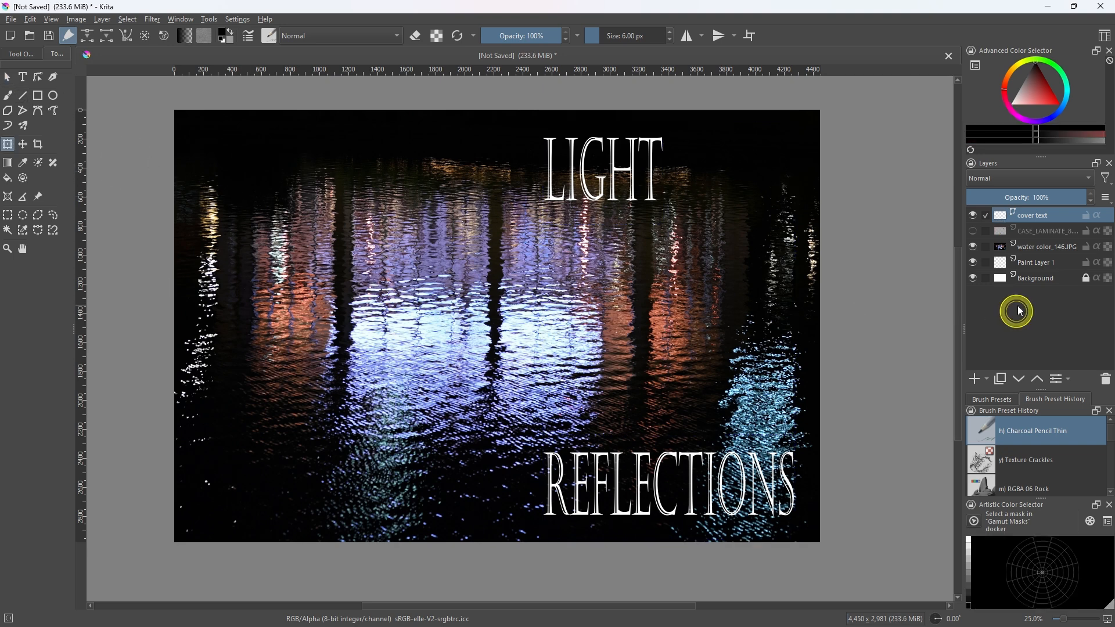
pyautogui.click(1031, 247)
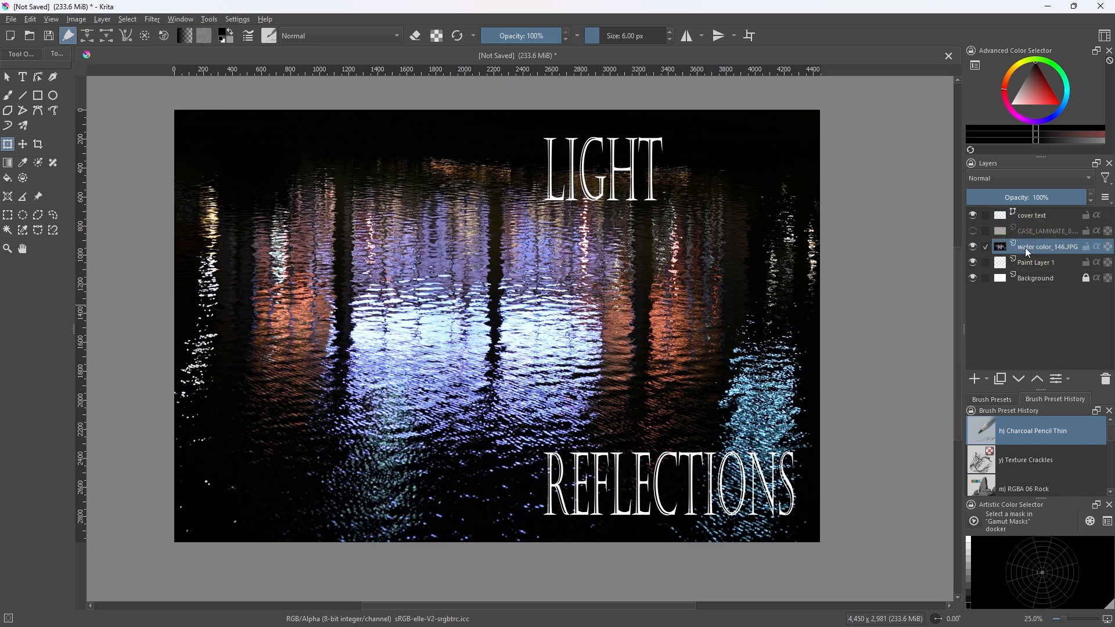
pyautogui.moveTo(1030, 245)
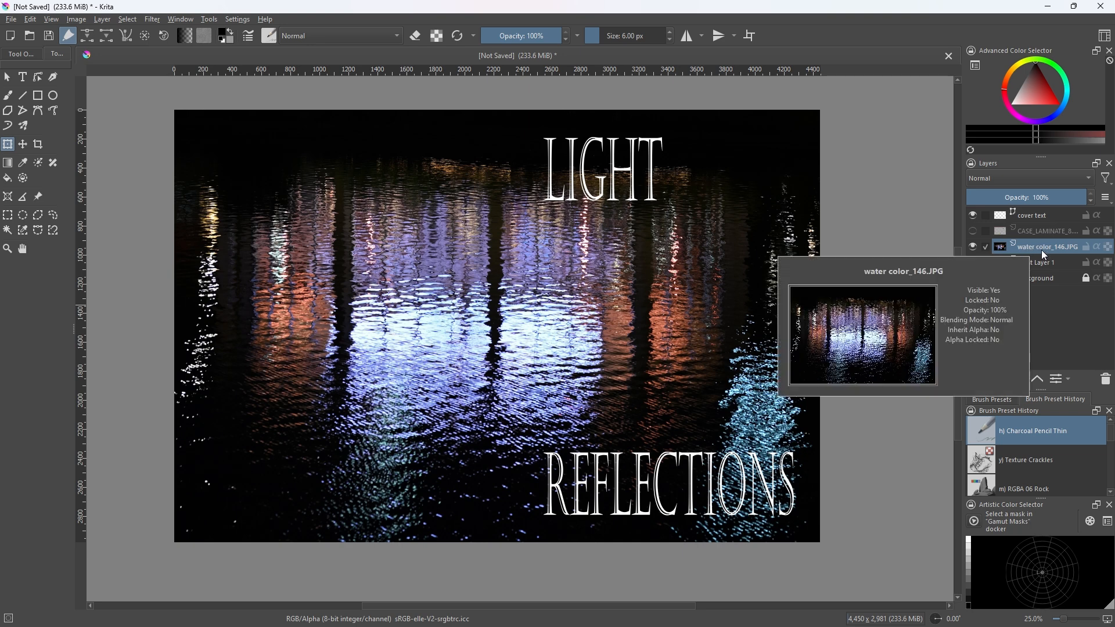
pyautogui.click(23, 77)
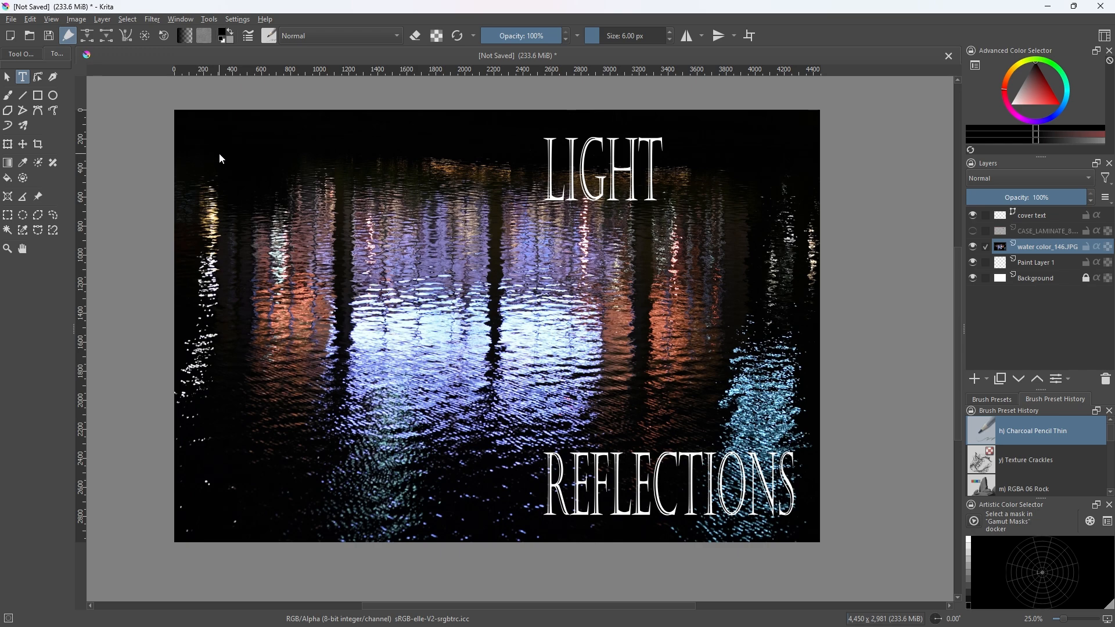
pyautogui.moveTo(218, 153); pyautogui.dragTo(397, 183)
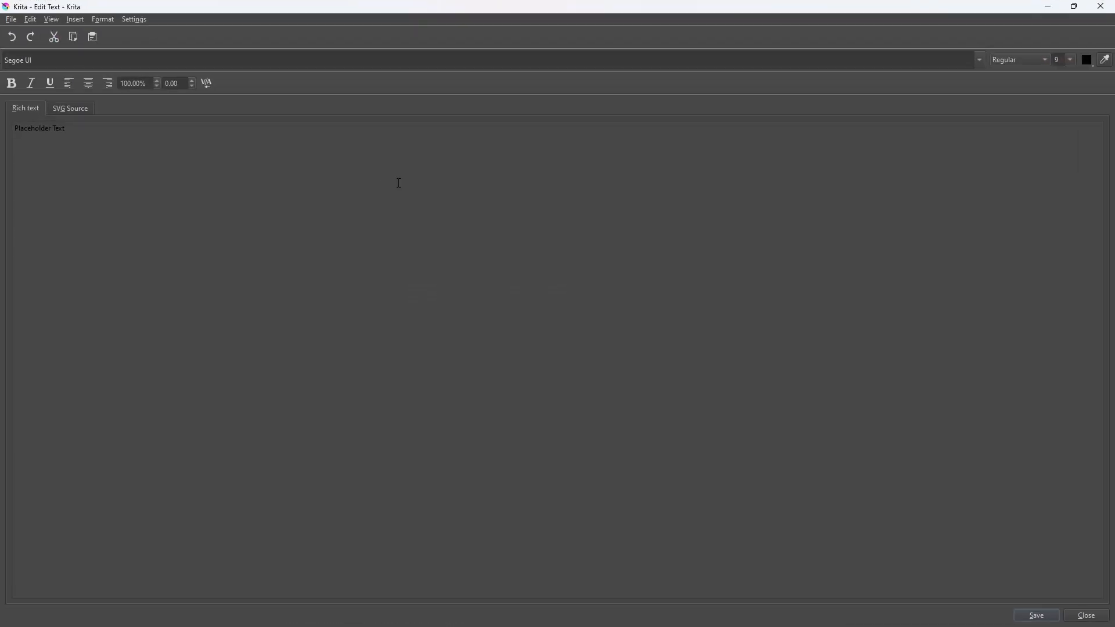
pyautogui.tripleClick(89, 124)
pyautogui.write('E')
# - Set the font size of the word "Back" to 18 and save the text
pyautogui.moveTo(39, 130); pyautogui.dragTo(9, 133)
pyautogui.click(1073, 60)
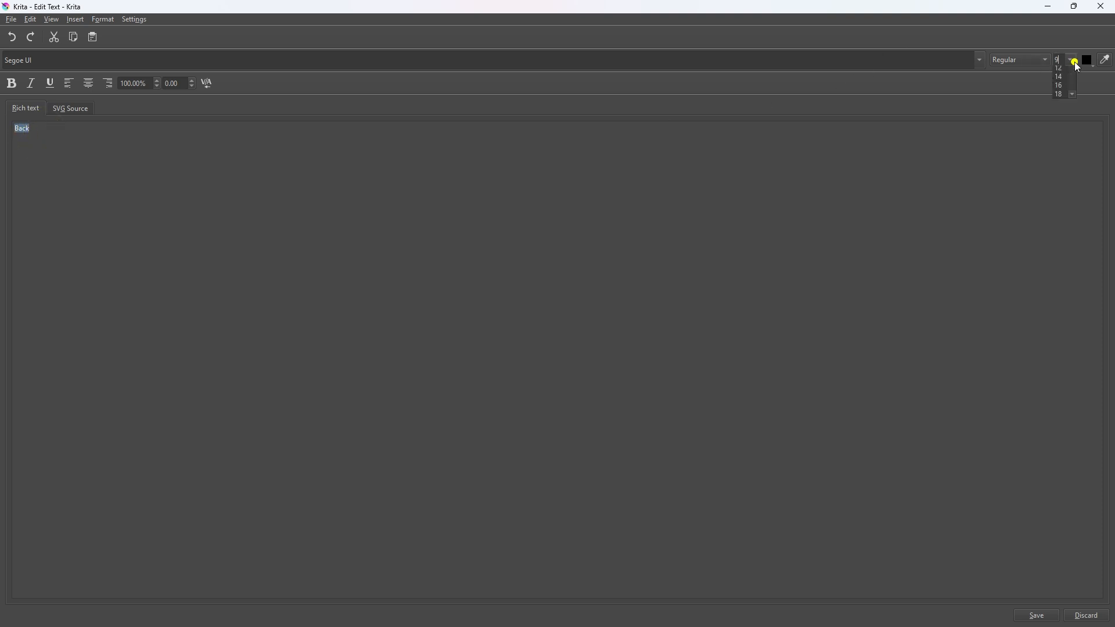
pyautogui.click(1062, 149)
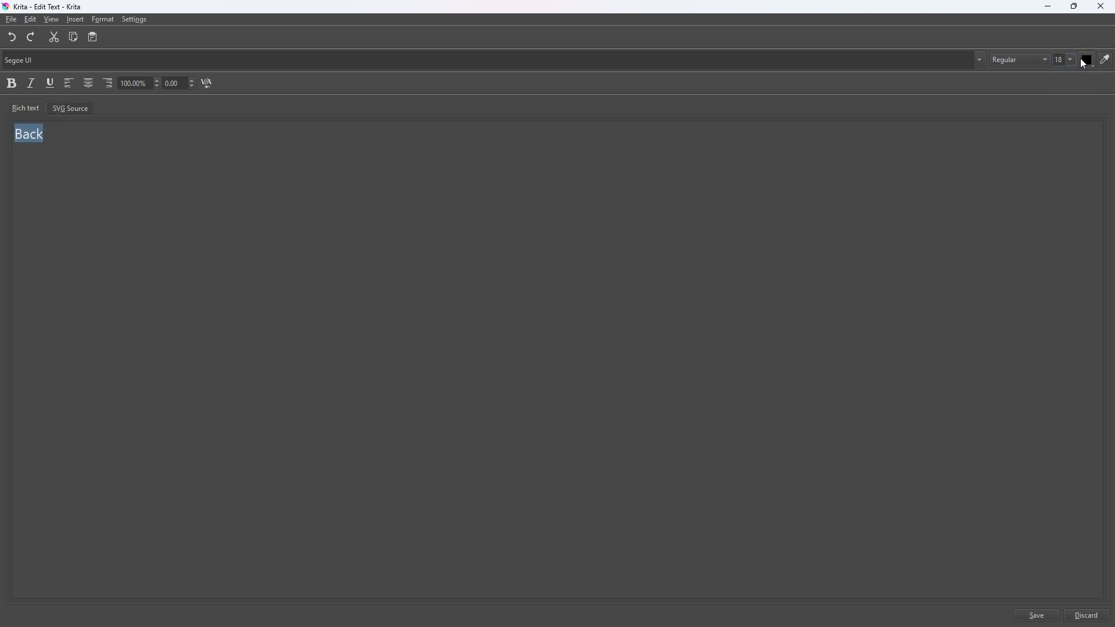
pyautogui.click(1086, 60)
pyautogui.click(961, 87)
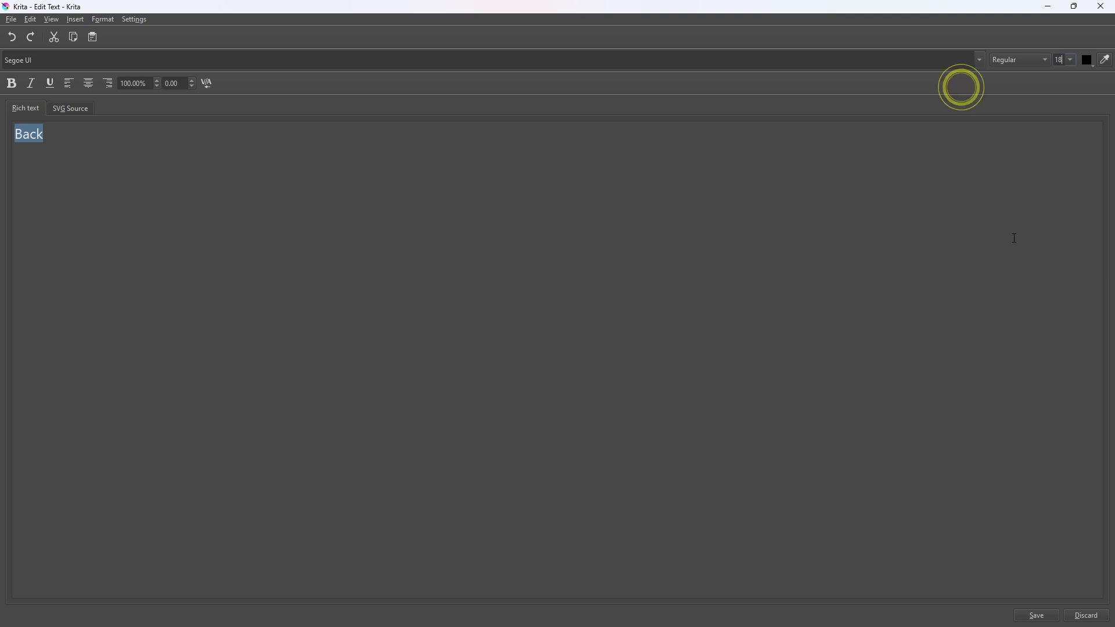
pyautogui.click(1036, 616)
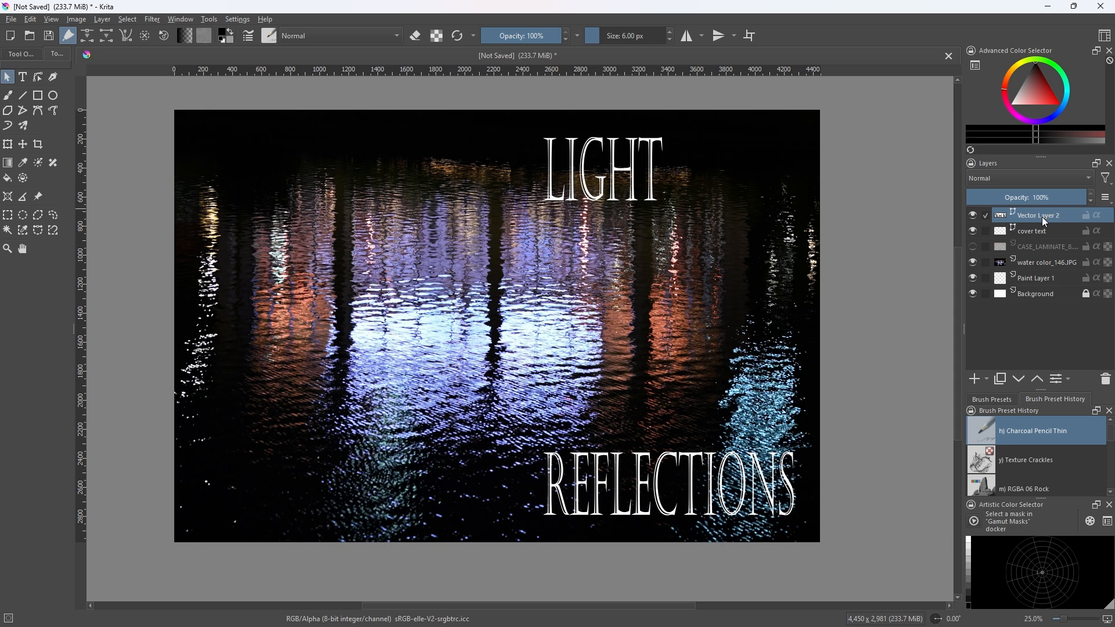
# - Reopen the "Back" text for editing, make it white and bold, then save it and close the text editor
pyautogui.moveTo(1042, 217)
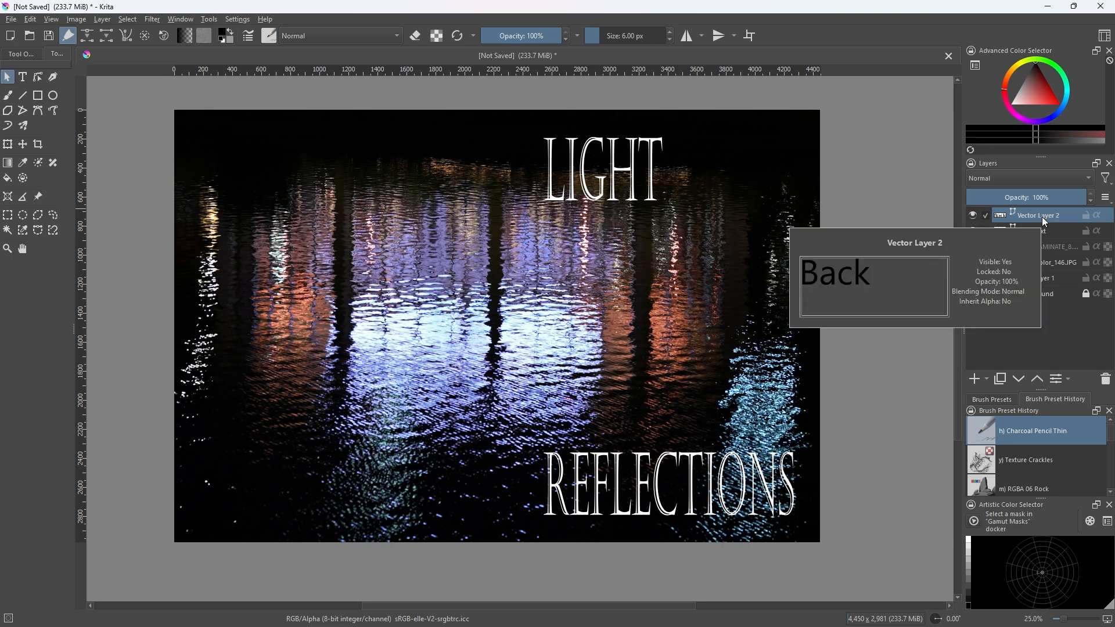
pyautogui.press('t')
pyautogui.click(229, 155)
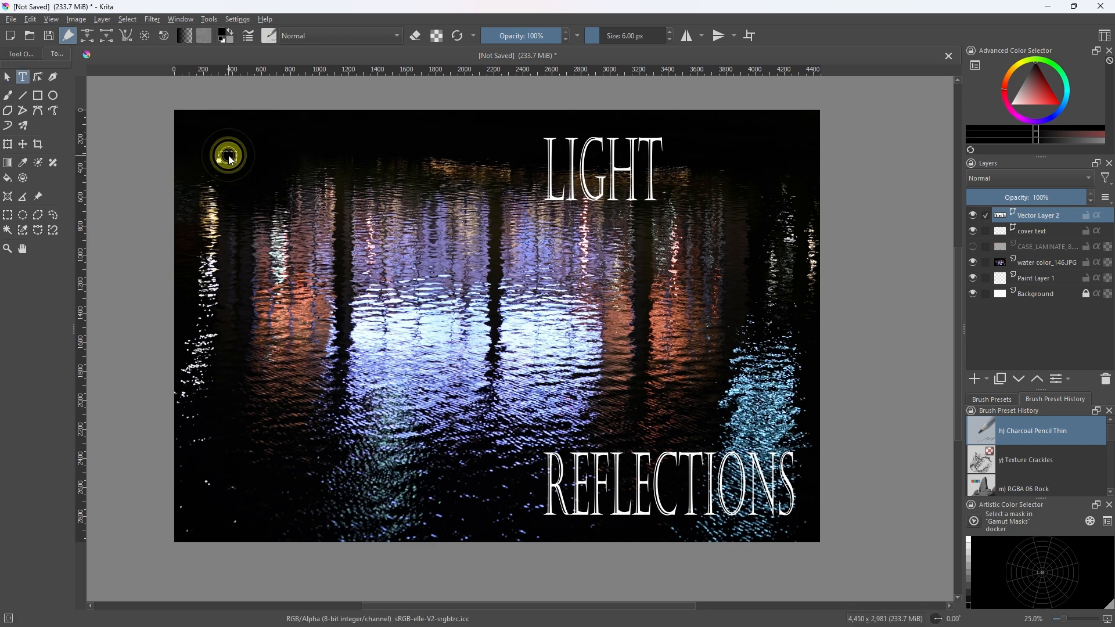
pyautogui.doubleClick(228, 155)
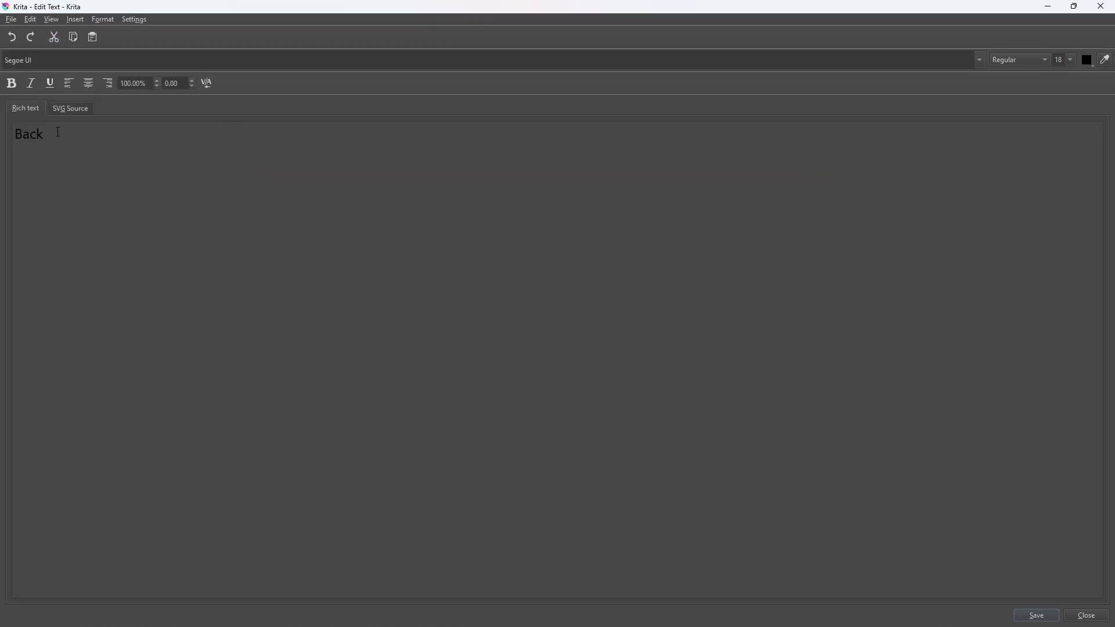
pyautogui.doubleClick(56, 132)
pyautogui.click(1088, 60)
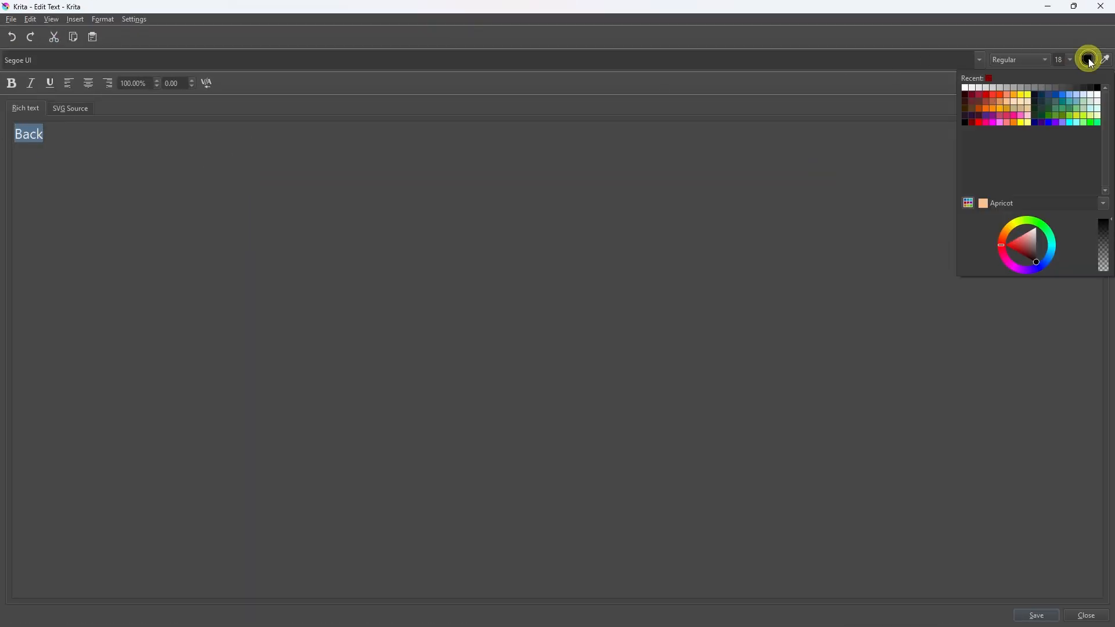
pyautogui.click(968, 89)
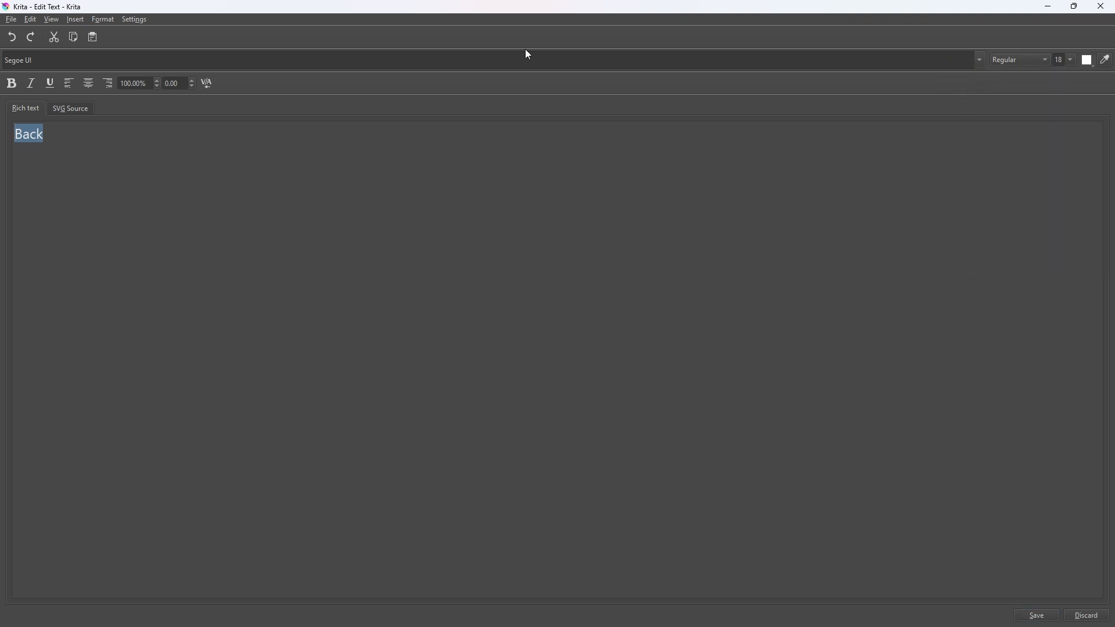
pyautogui.click(11, 83)
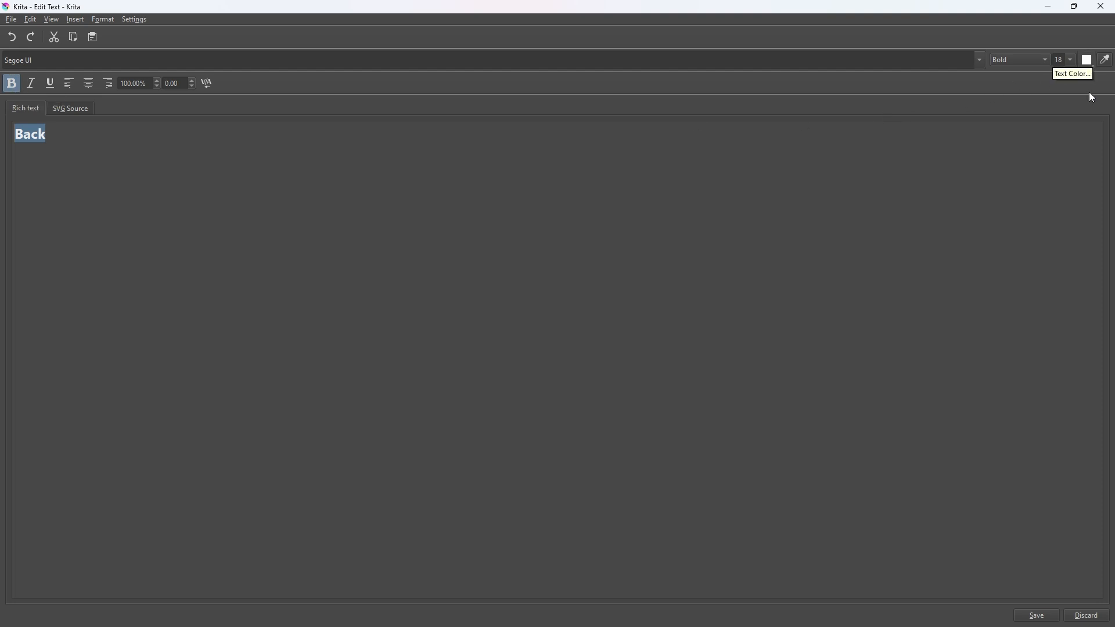
pyautogui.click(1044, 615)
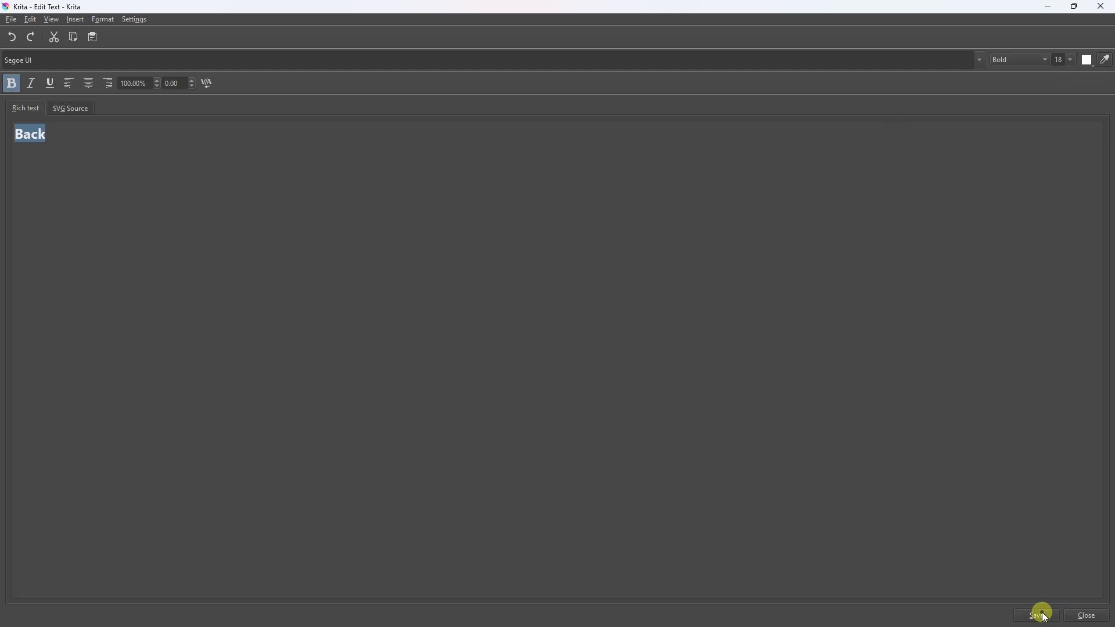
pyautogui.click(1086, 615)
pyautogui.click(246, 179)
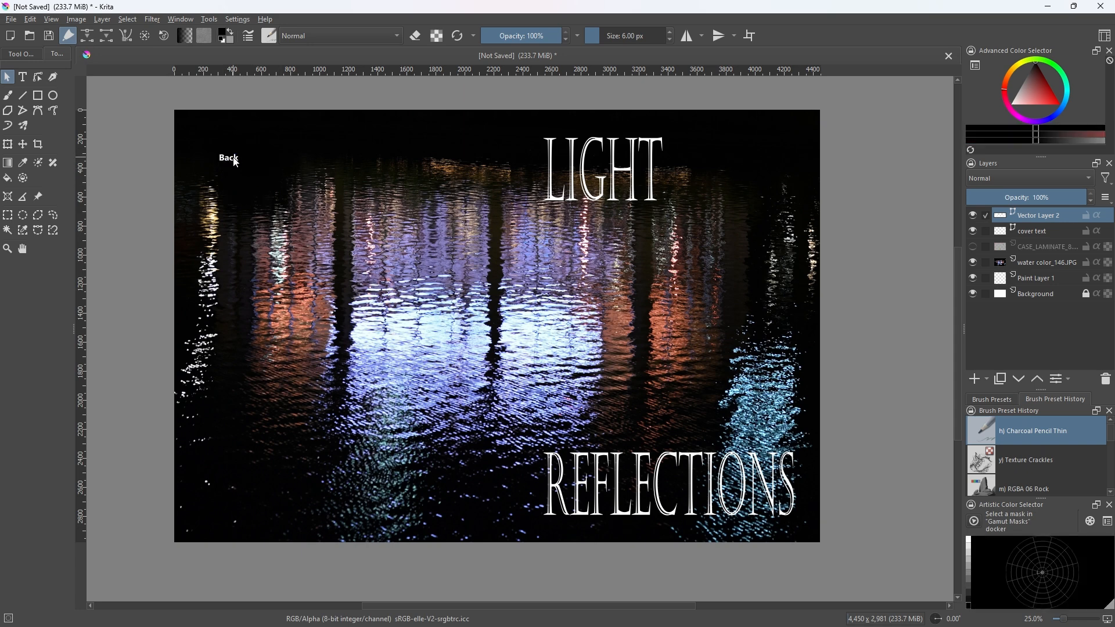
# - Enlarge the "Back" text with the Transform tool to several times its size across the upper back cover
pyautogui.click(7, 146)
pyautogui.moveTo(237, 160); pyautogui.dragTo(348, 231)
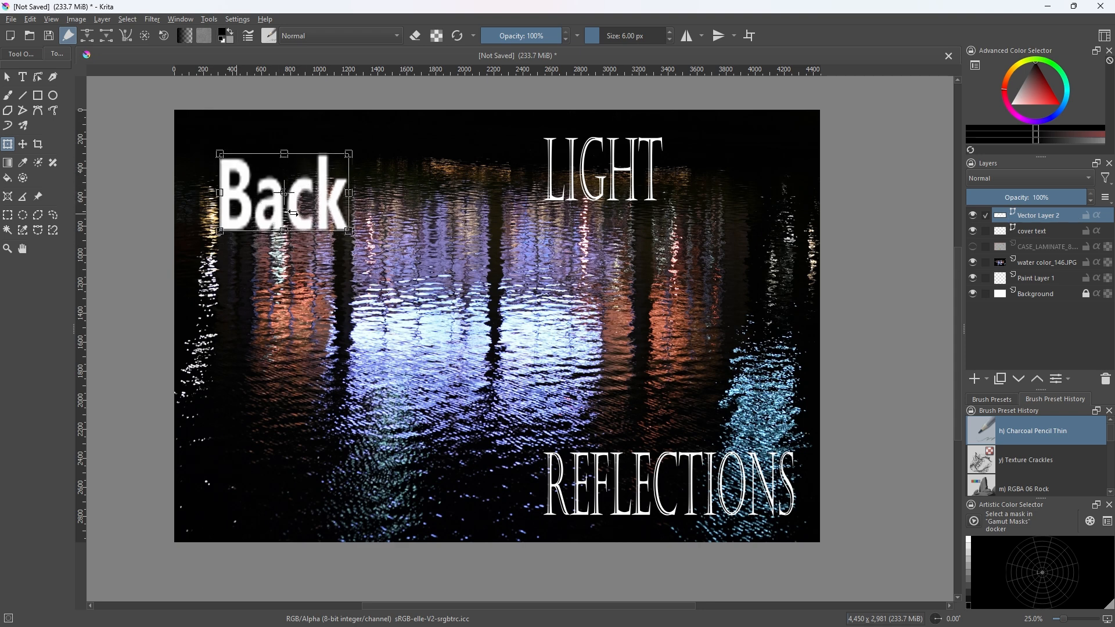
pyautogui.click(10, 77)
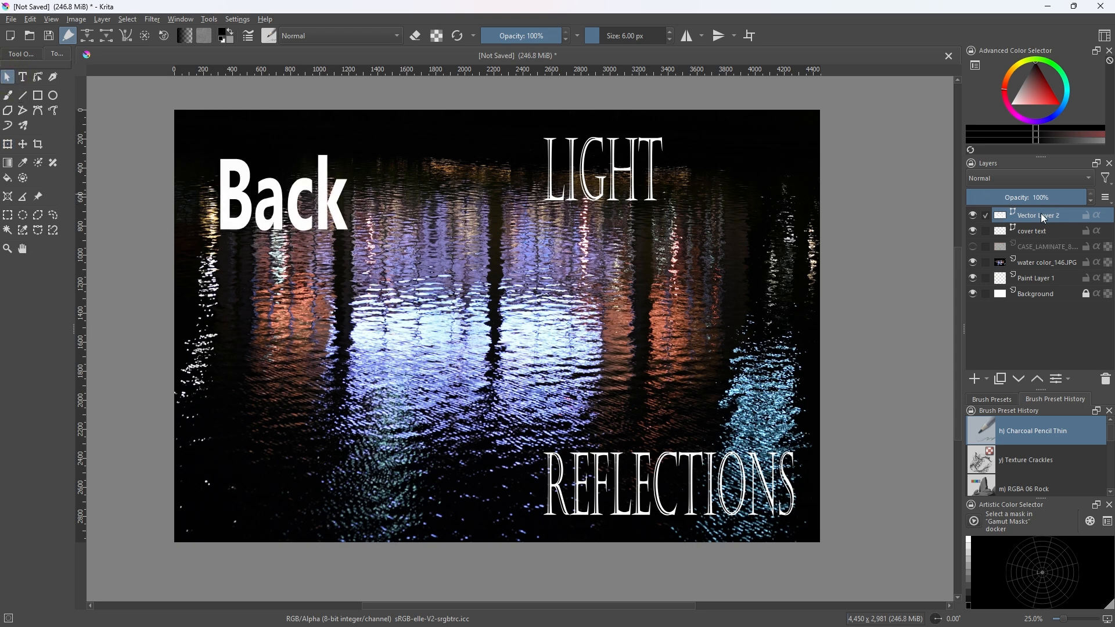
# - Cut the vector layer holding the "Back" text and clear the leftover shape selection on the canvas
pyautogui.moveTo(1032, 217)
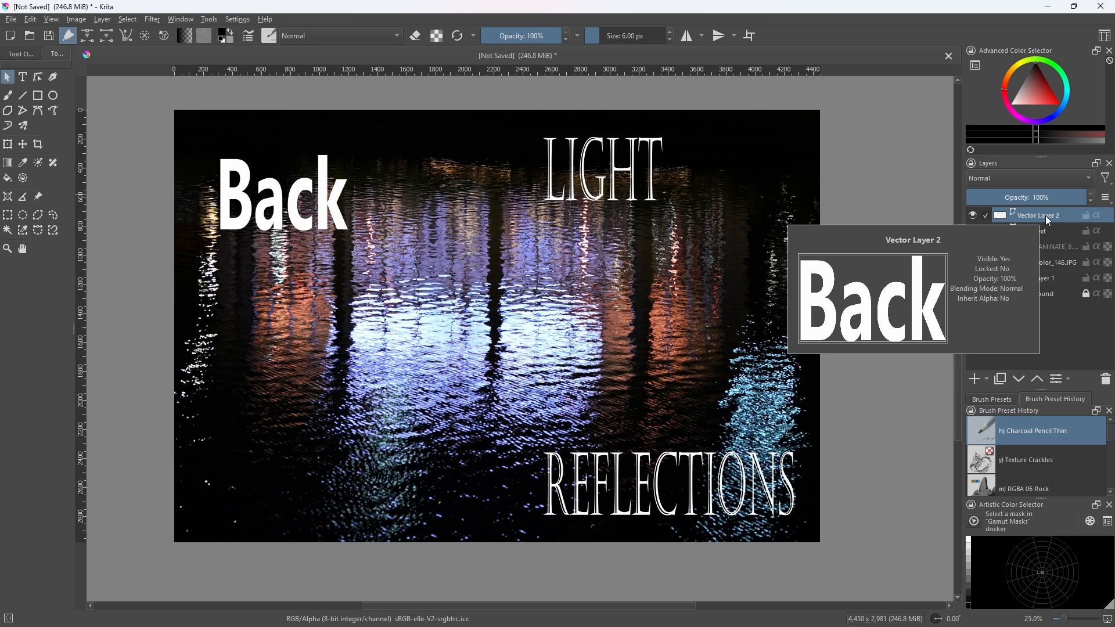
pyautogui.rightClick(1048, 217)
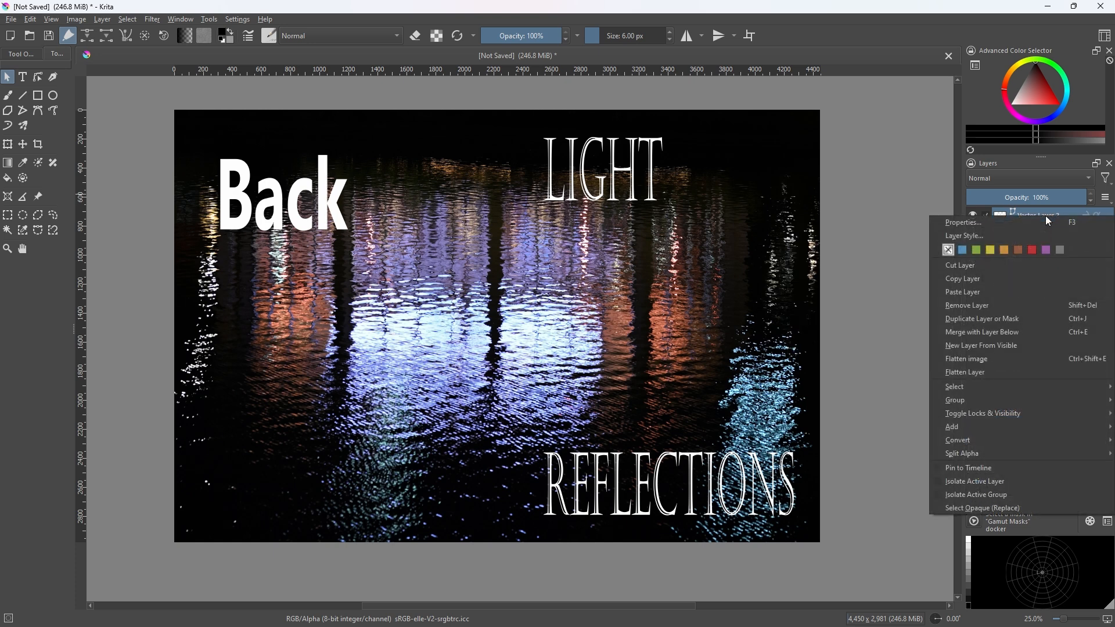
pyautogui.click(967, 269)
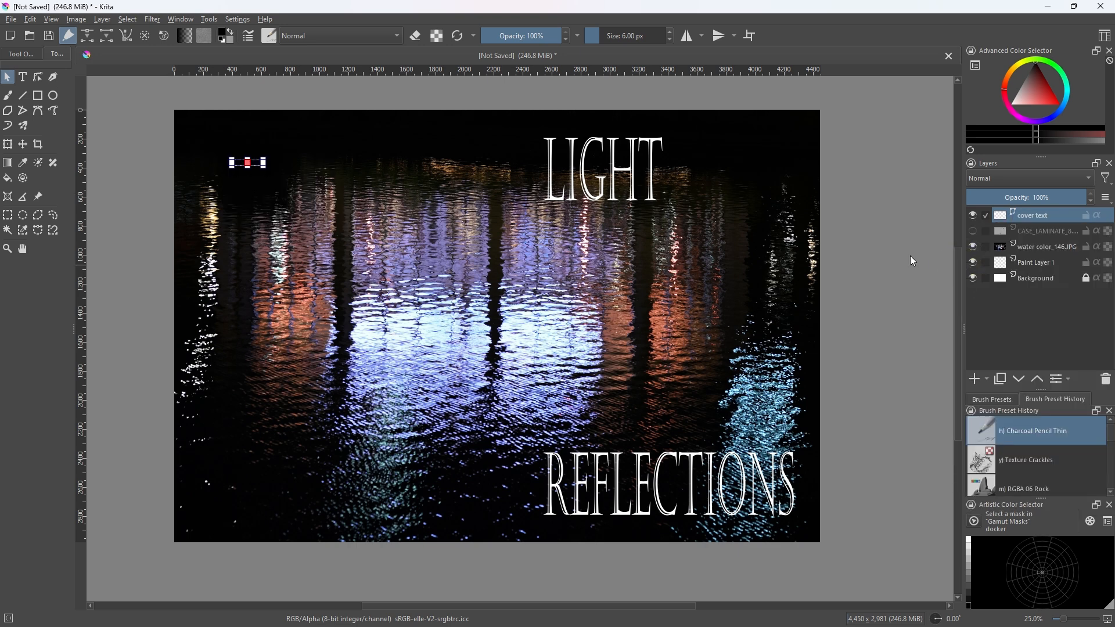
pyautogui.click(175, 112)
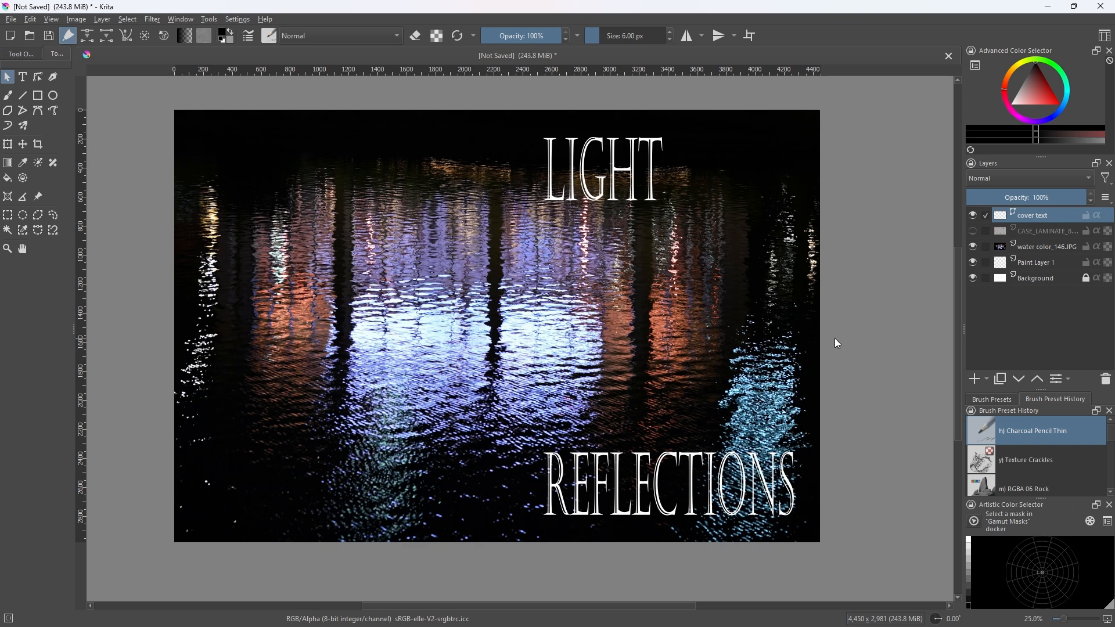